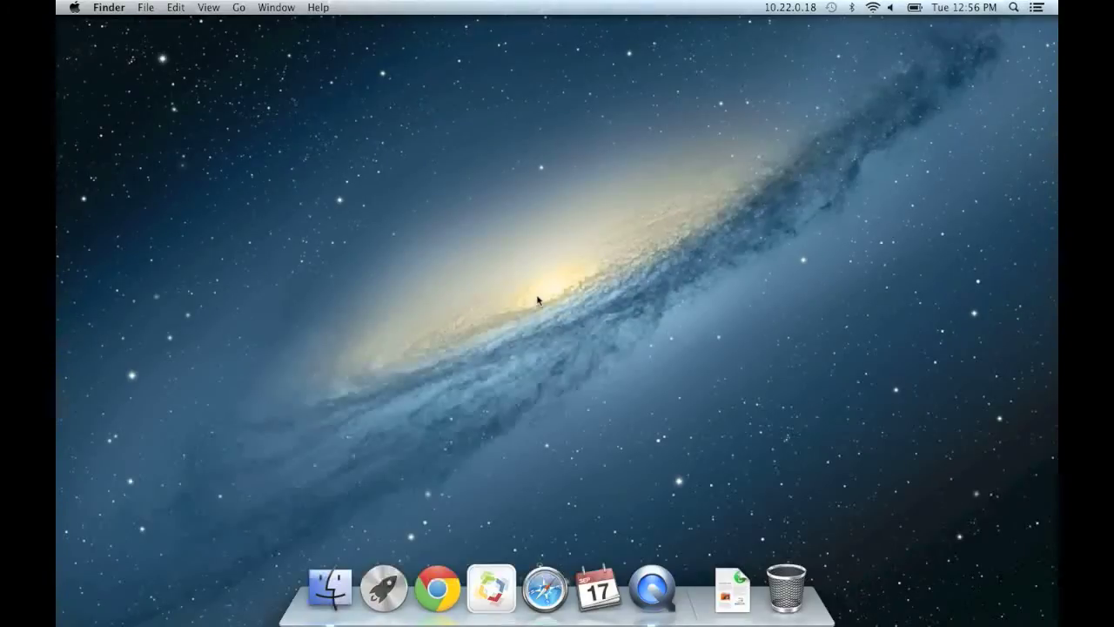
Launch Self Service and install LanSchool Teacher from Apps On Demand.
left_click(501, 576)
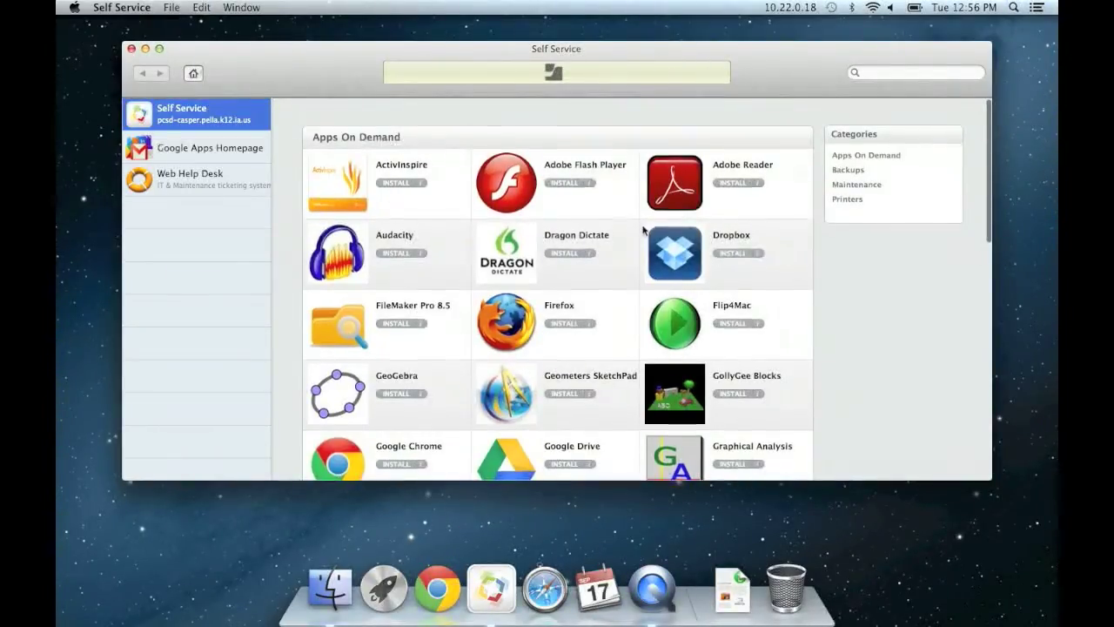
scroll(644, 229, "down", 5)
scroll(644, 229, "down", 3)
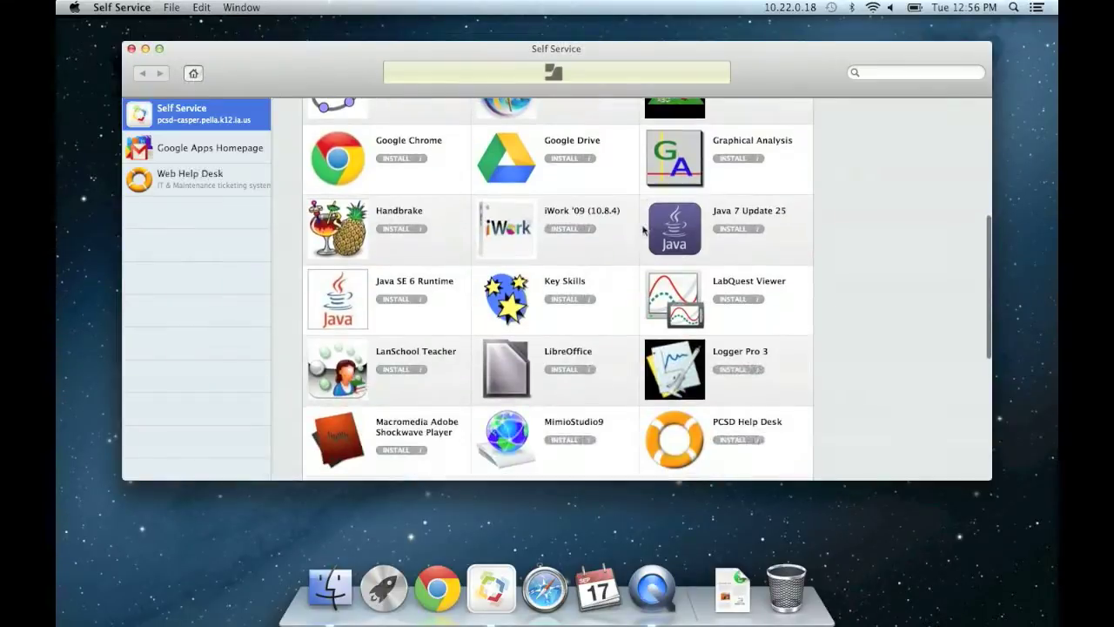
left_click(402, 370)
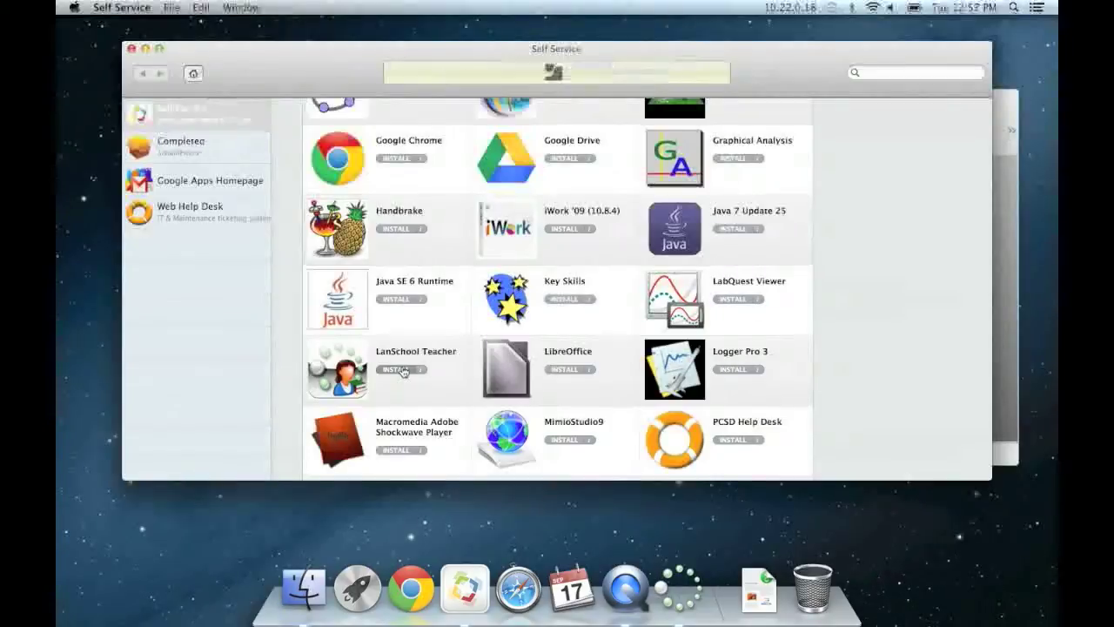
Quit Self Service and permanently dismiss the console's registration prompt without registering.
left_click(122, 8)
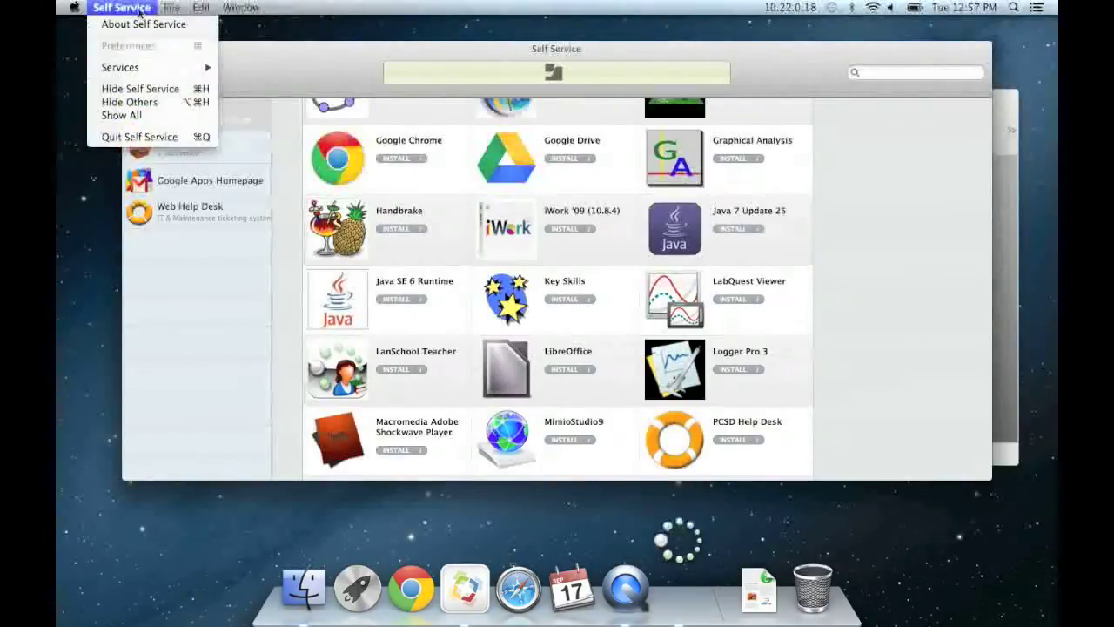
left_click(148, 136)
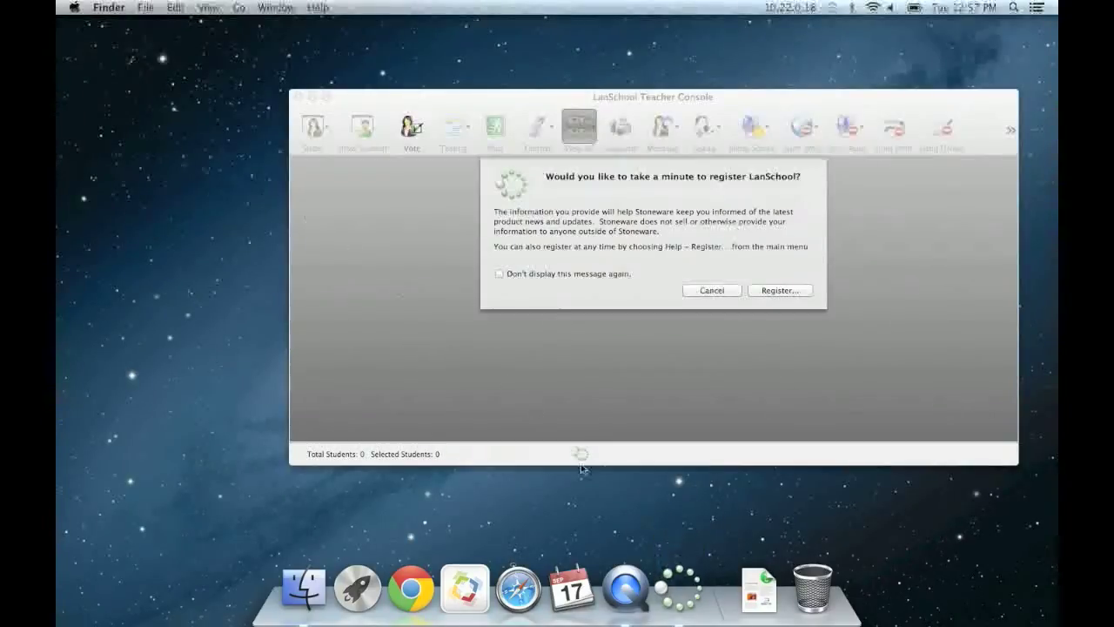
left_click(666, 572)
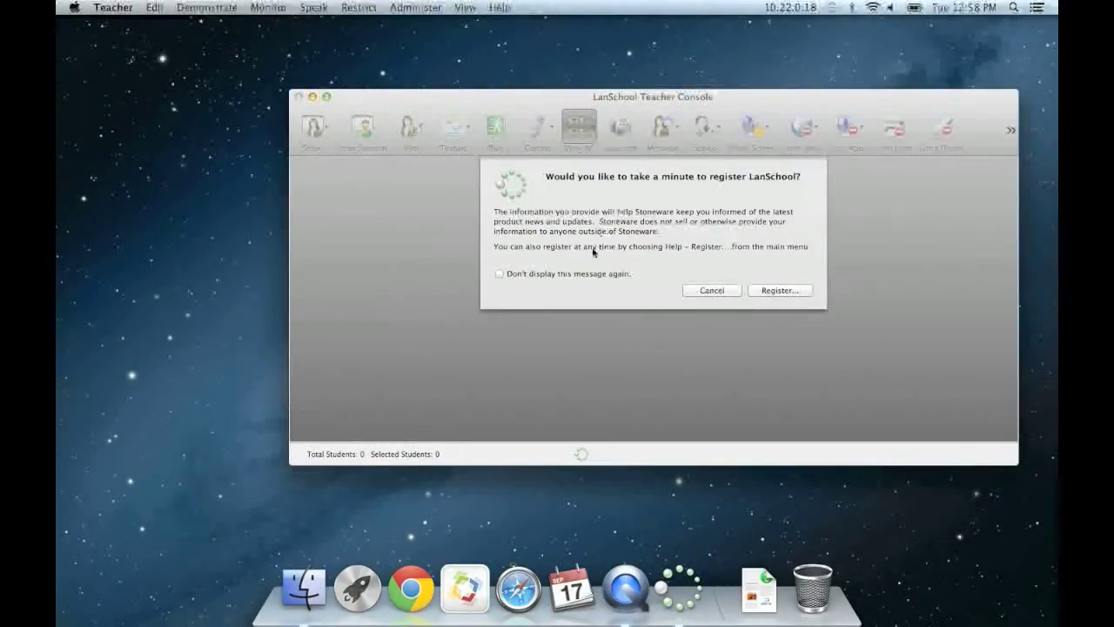
left_click(573, 275)
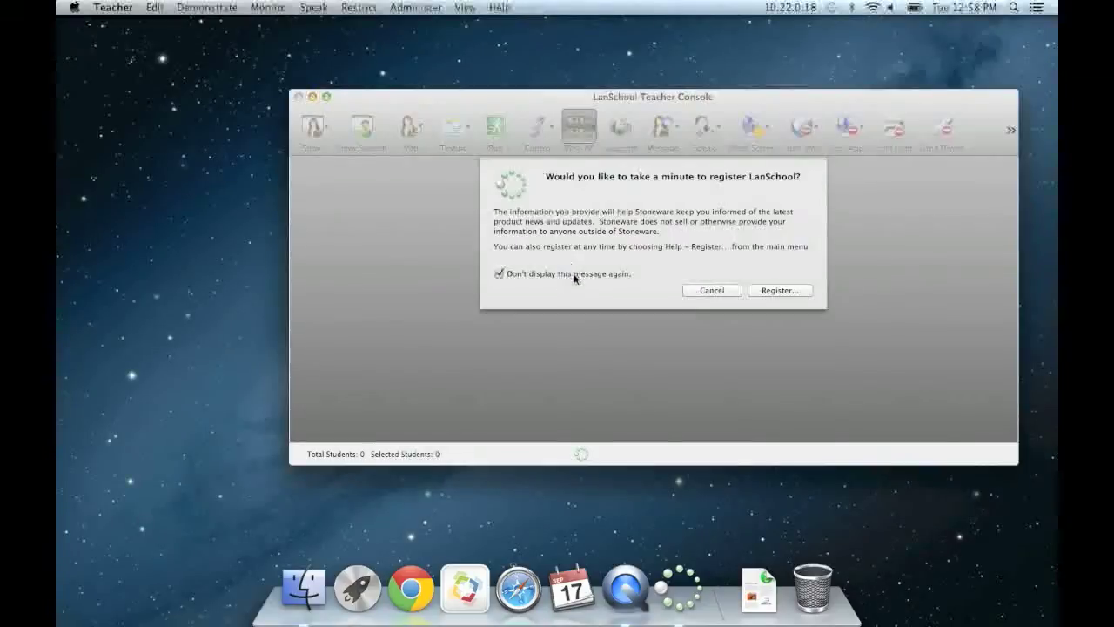
left_click(705, 291)
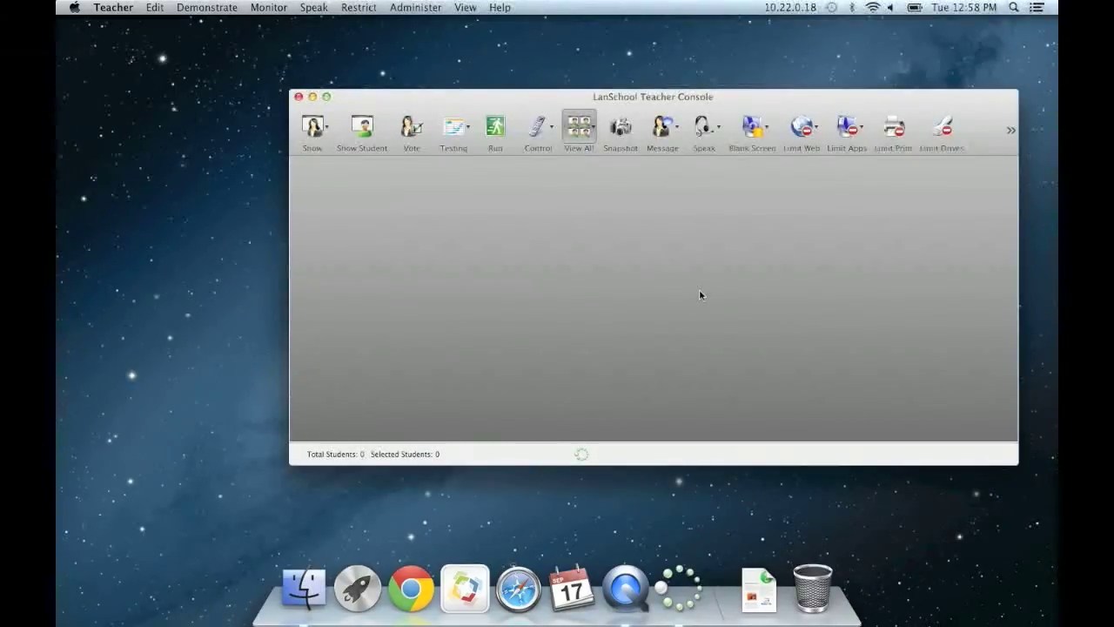
Move the console window left and widen it so the overflowed tools fit.
left_click_drag(695, 100, 540, 96)
left_click(856, 125)
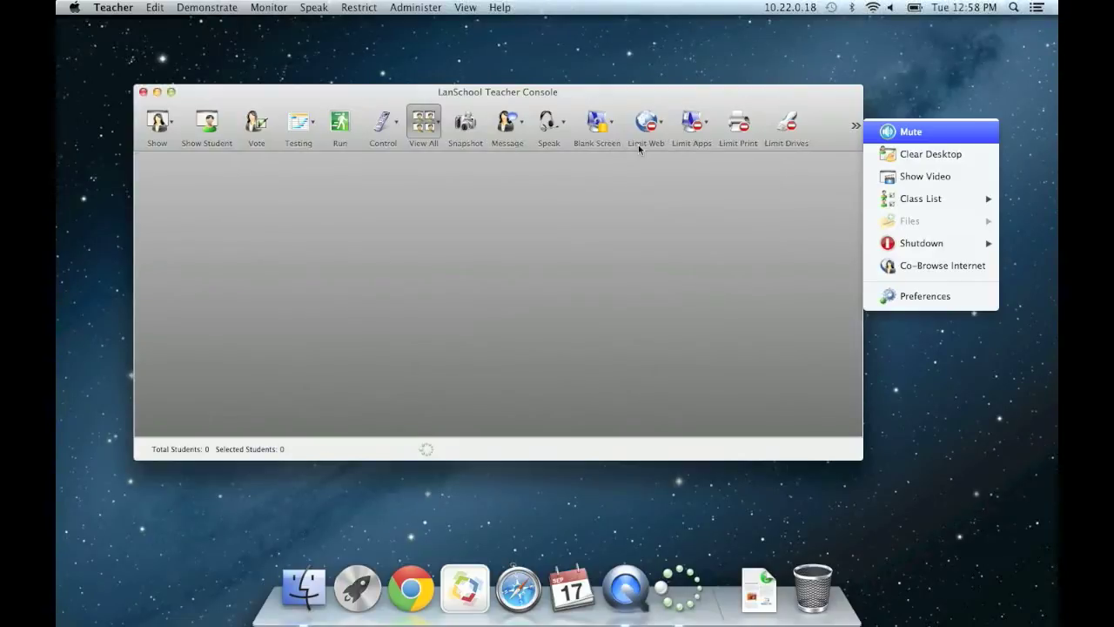
left_click(842, 102)
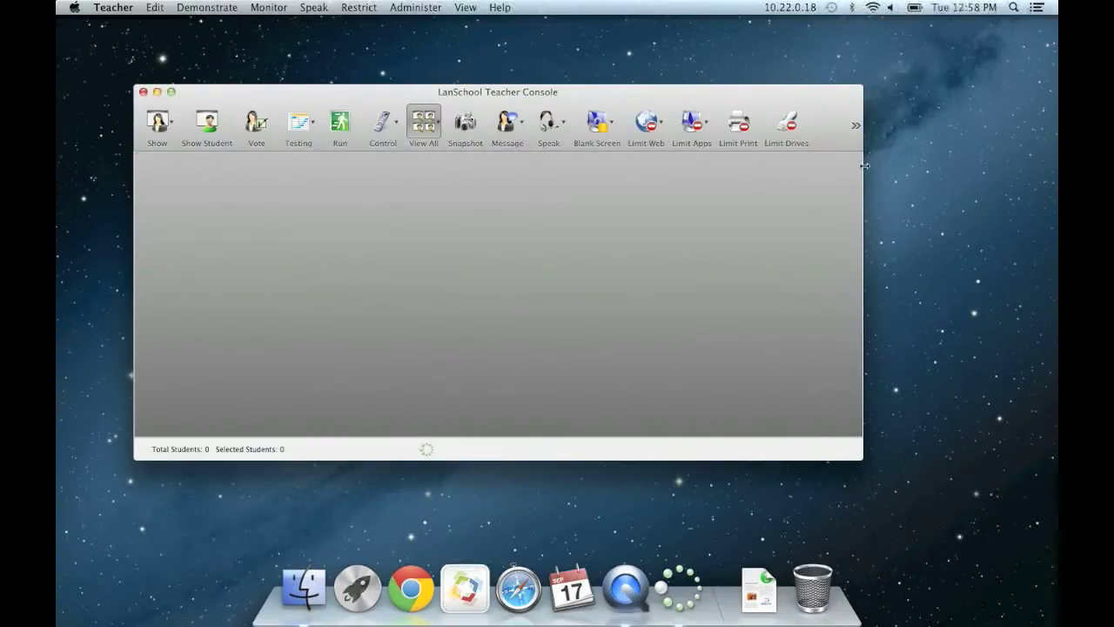
left_click_drag(862, 164, 1030, 178)
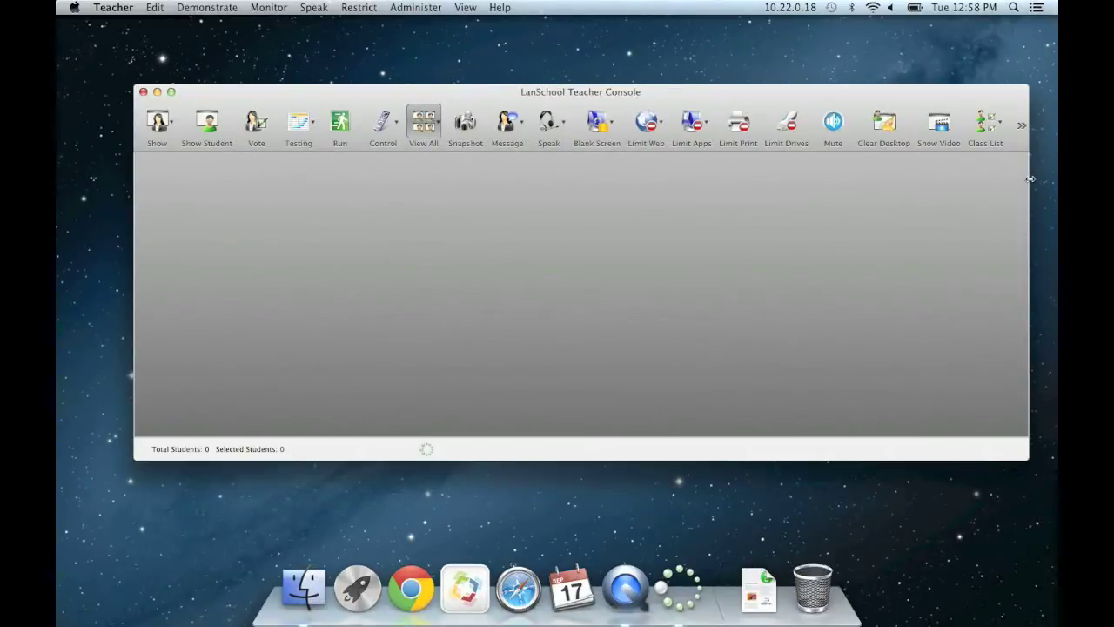
left_click(120, 7)
Switch network transmission to IP-Directed Broadcast with Subnet 1 set to 10.10.250.93.
left_click(131, 45)
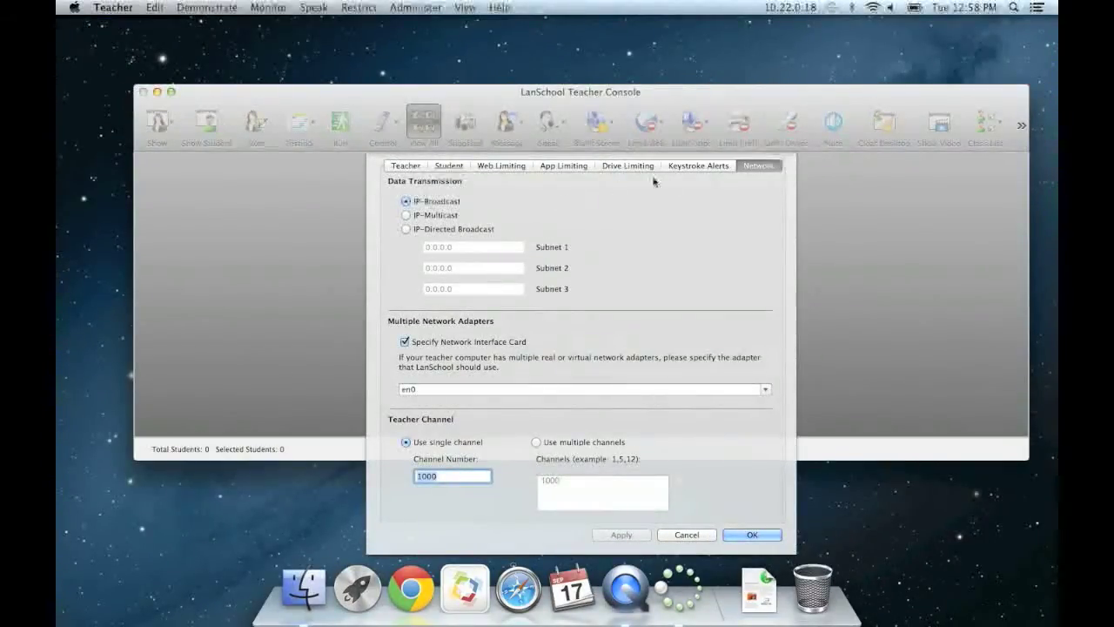
left_click(424, 232)
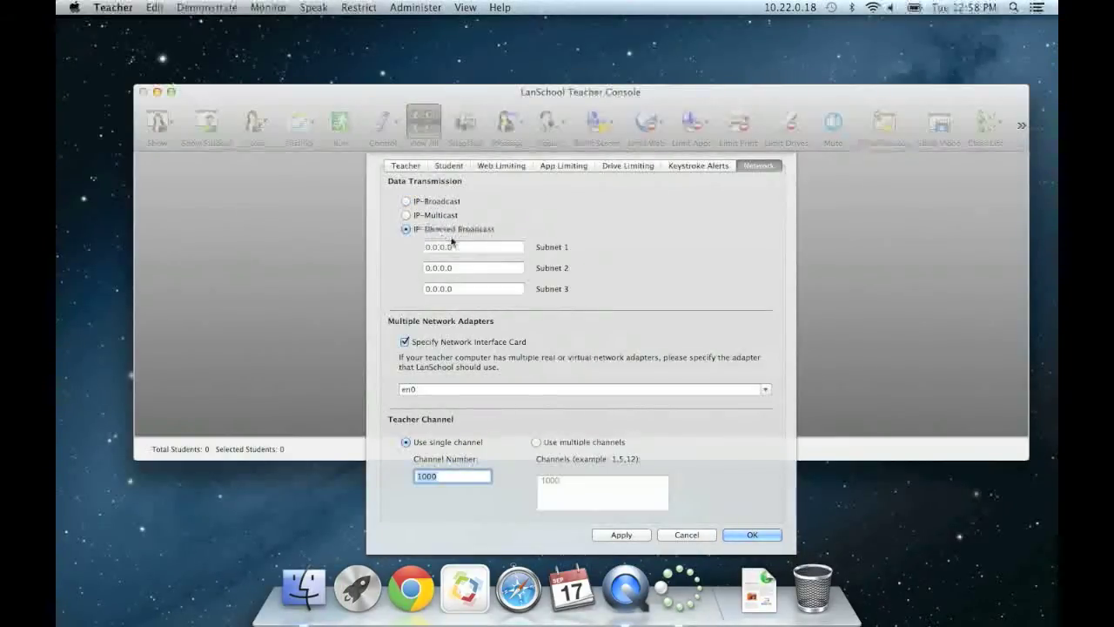
left_click(461, 247)
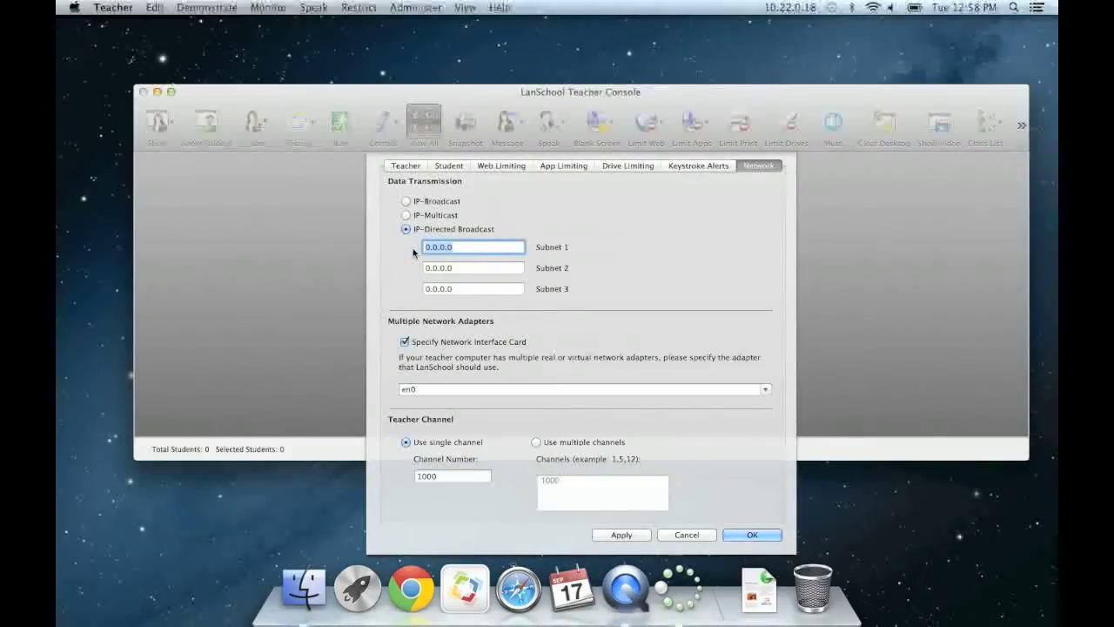
type("10.10.250.93")
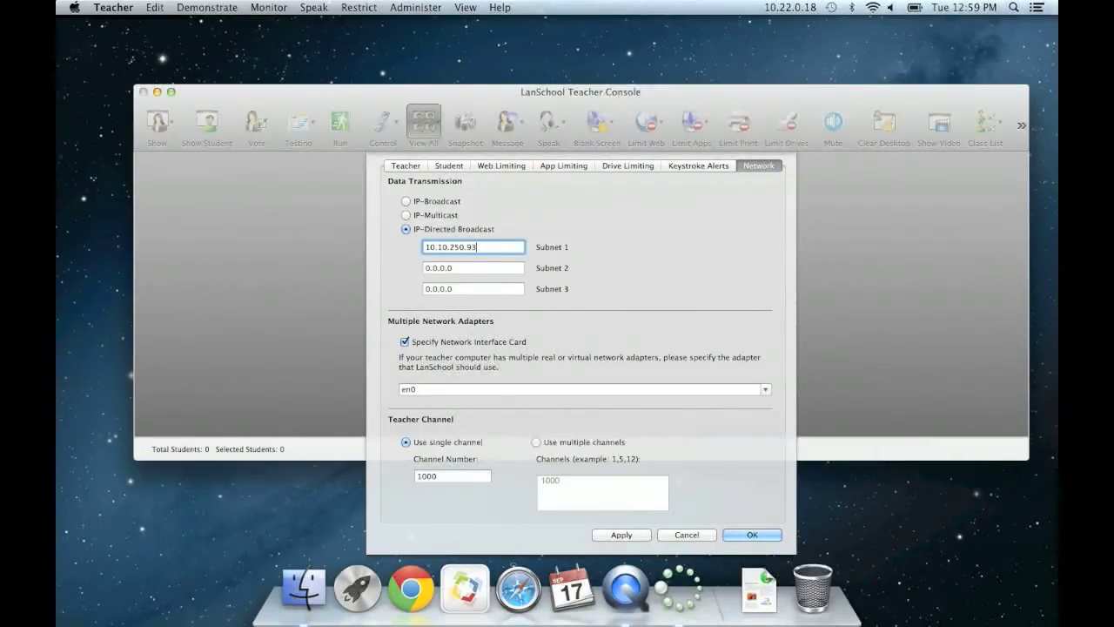
left_click(452, 476)
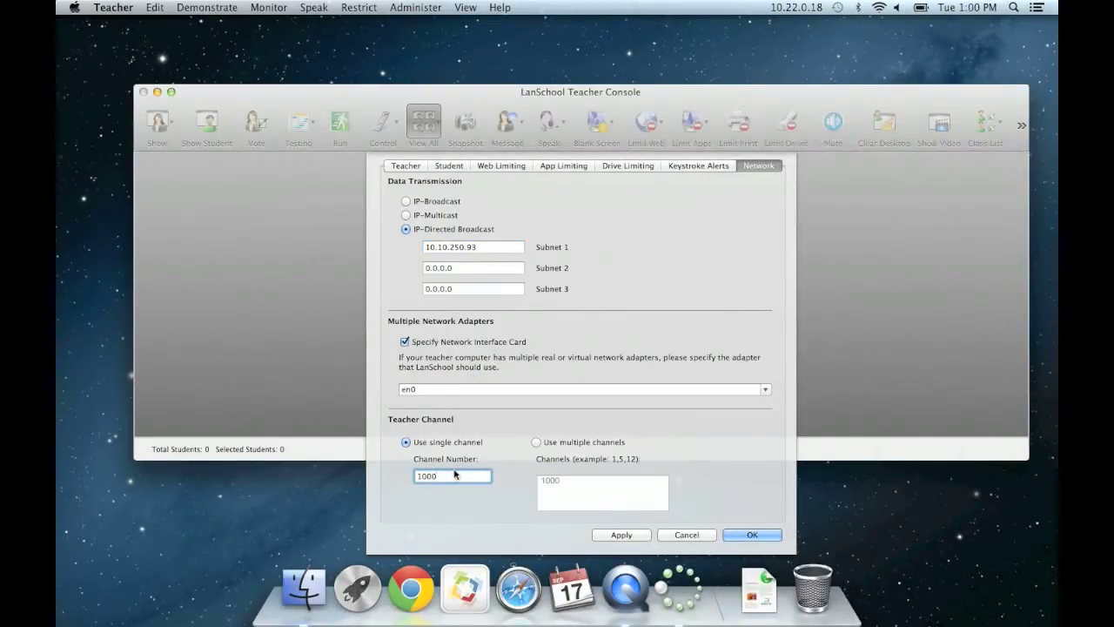
Change the teacher channel number from 1000 to 1206 and save the preferences.
left_click_drag(455, 476, 408, 477)
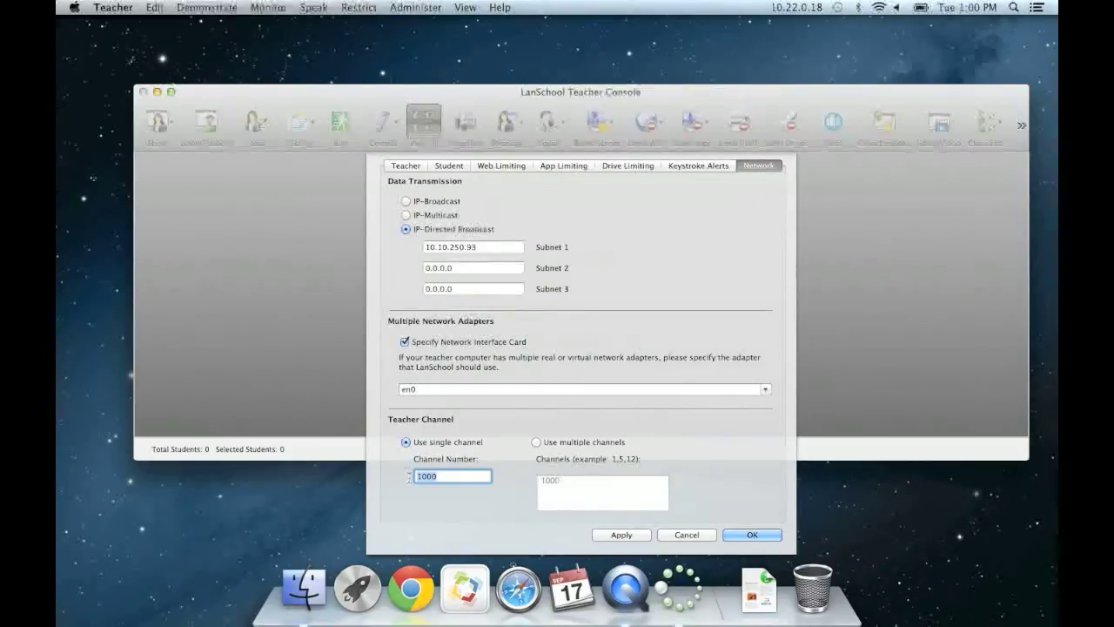
type("1201")
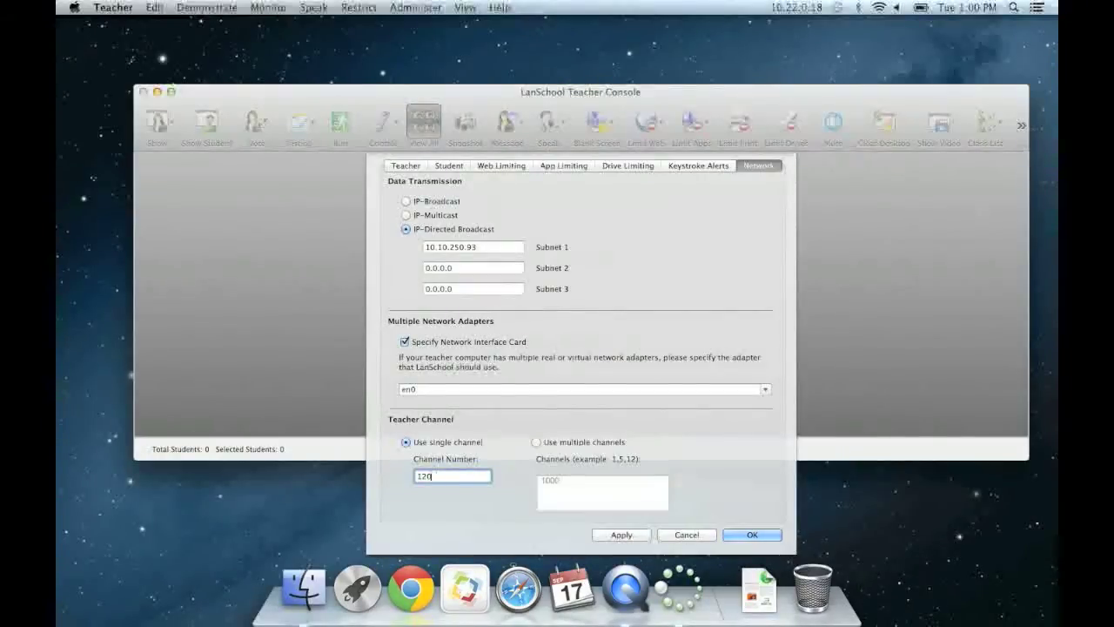
key("BackSpace")
key("BackSpace")
key("BackSpace")
type("305")
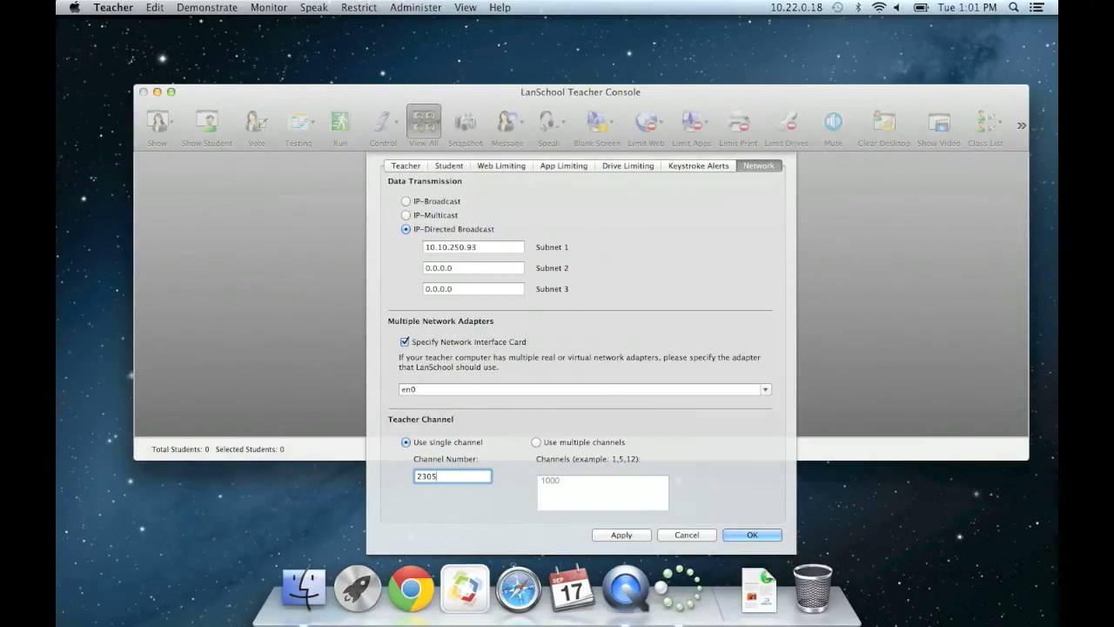
key("BackSpace")
key("BackSpace")
key("BackSpace")
key("BackSpace")
type("1206")
left_click(744, 535)
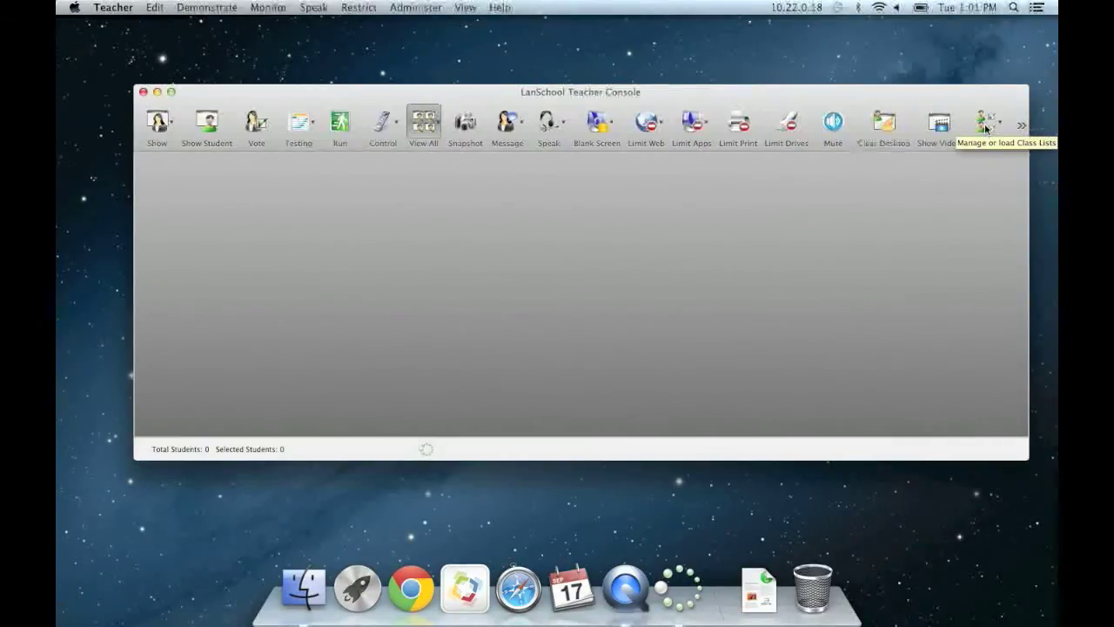
Move the Class List button earlier in the toolbar and open Manage Class Lists.
left_click_drag(985, 129, 584, 129)
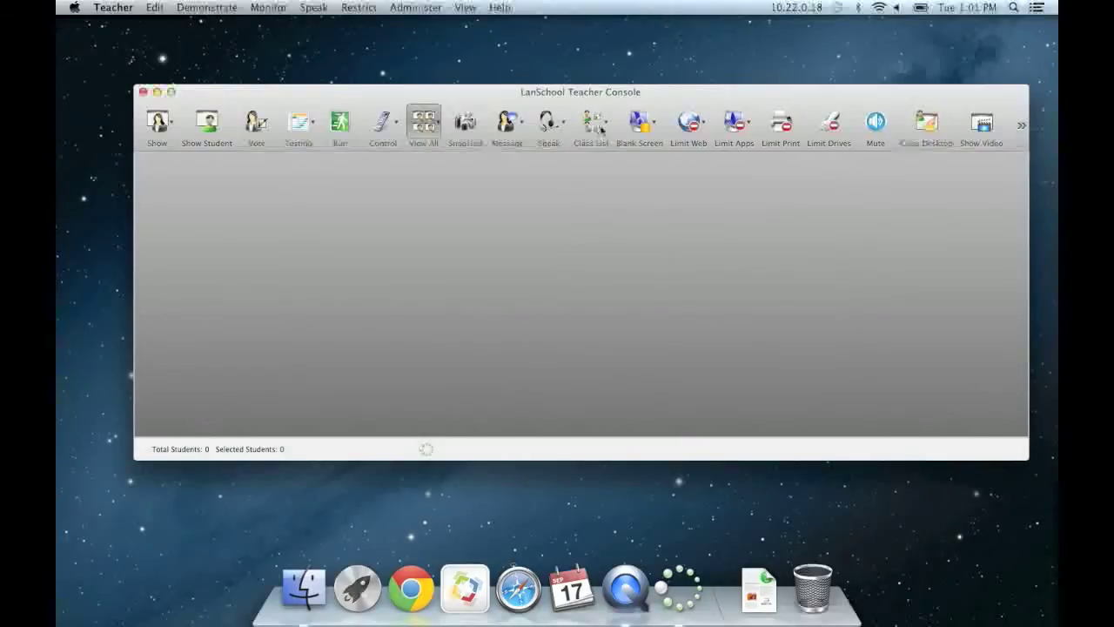
left_click(606, 126)
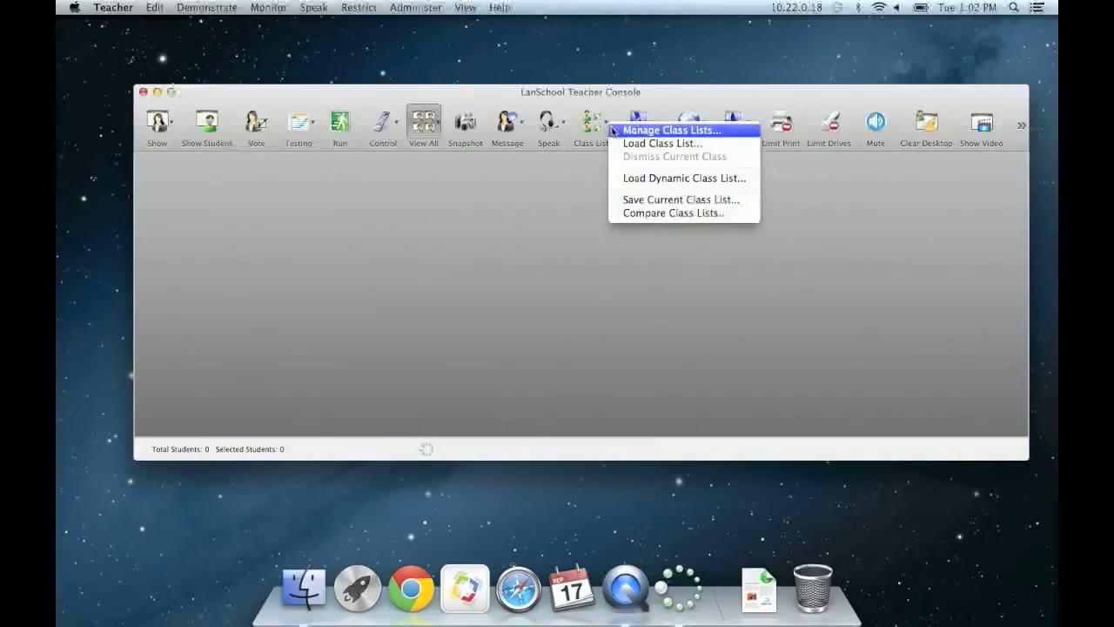
left_click(612, 131)
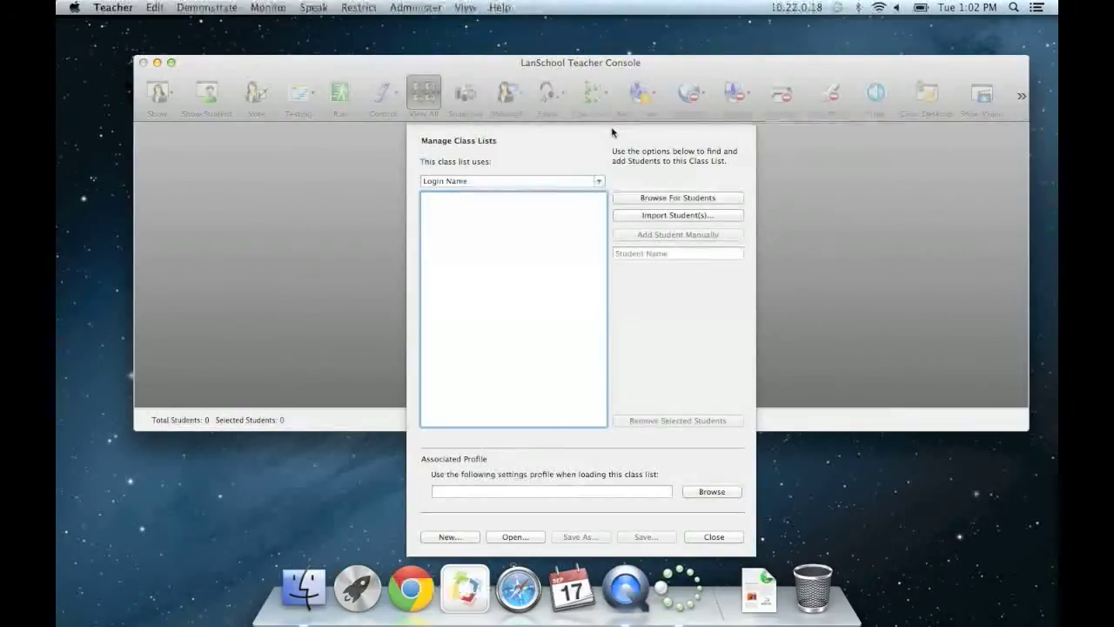
Add six discovered students to the class list, one then five shift-selected.
left_click(656, 199)
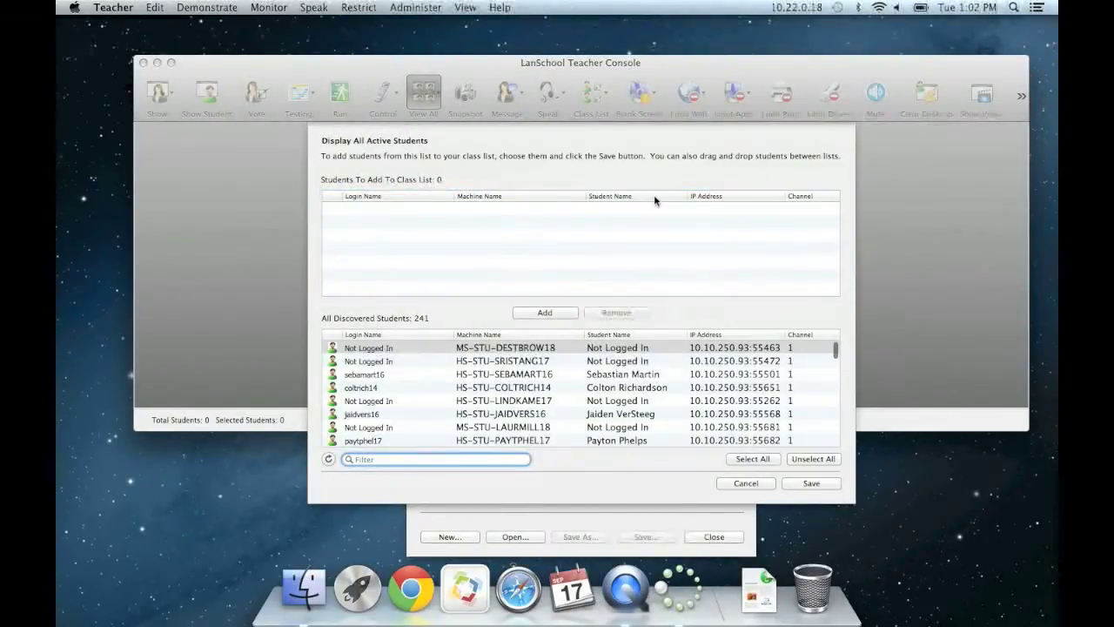
left_click(433, 374)
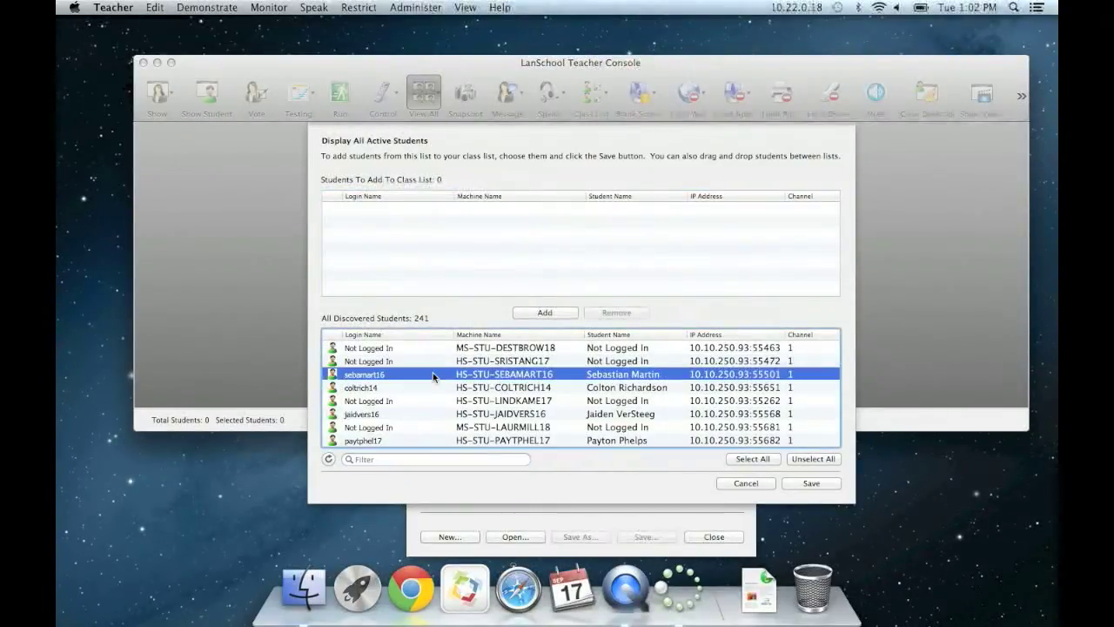
left_click(538, 314)
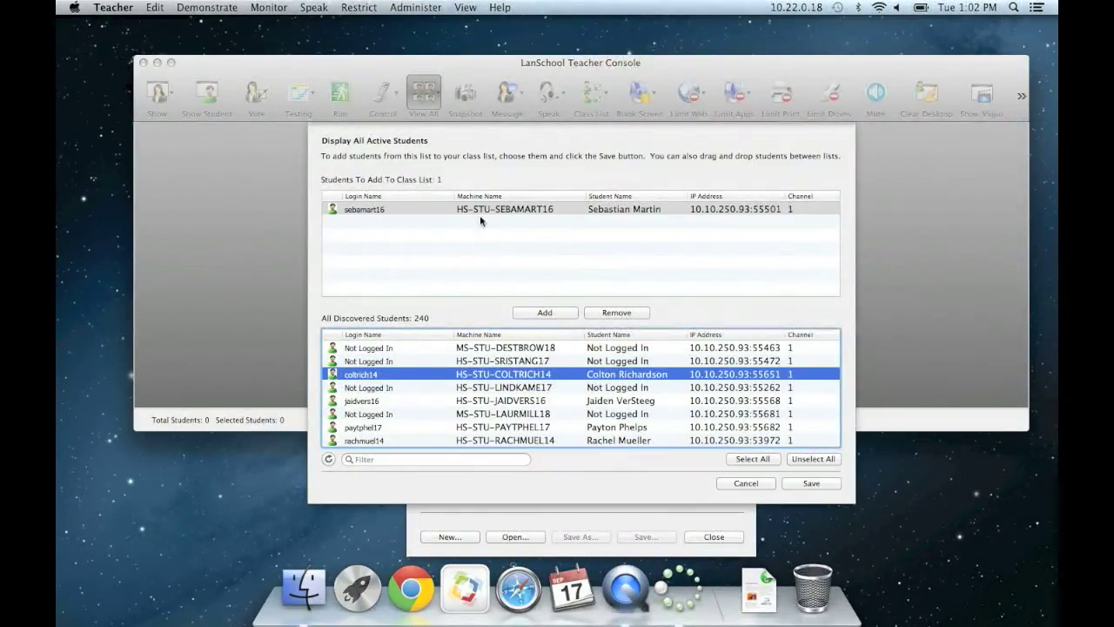
left_click(409, 402)
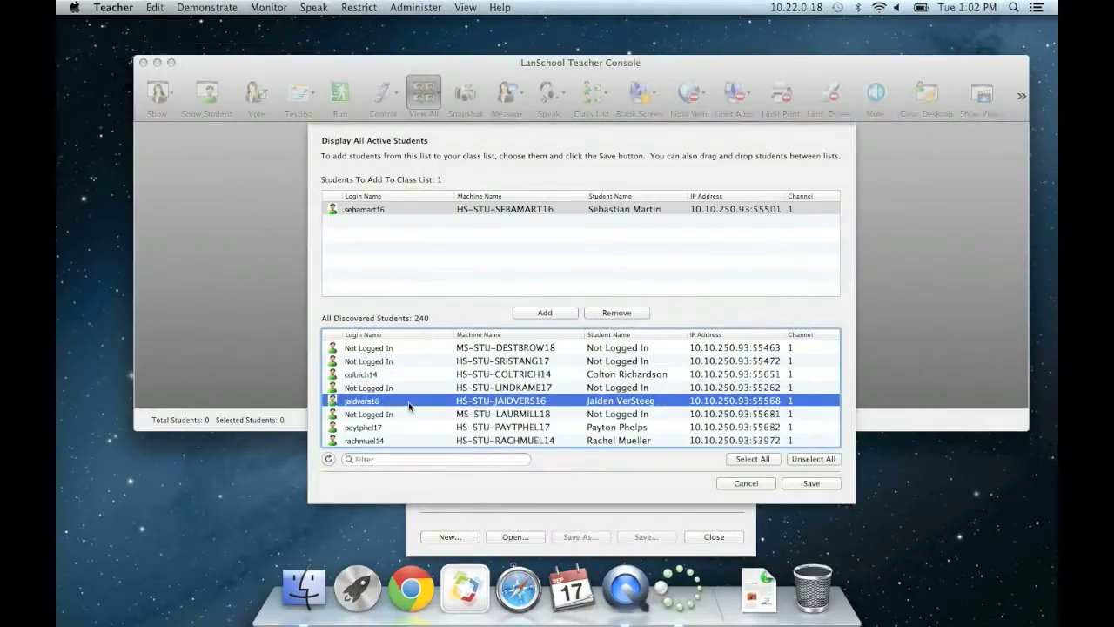
scroll(421, 405, "down", 3)
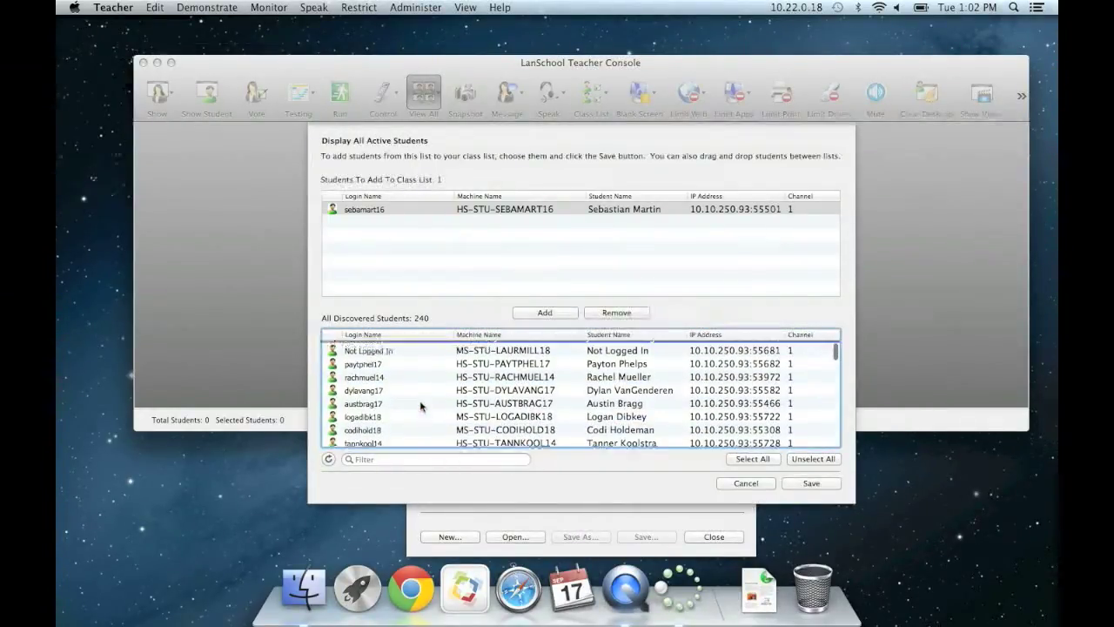
left_click(420, 404, "shift")
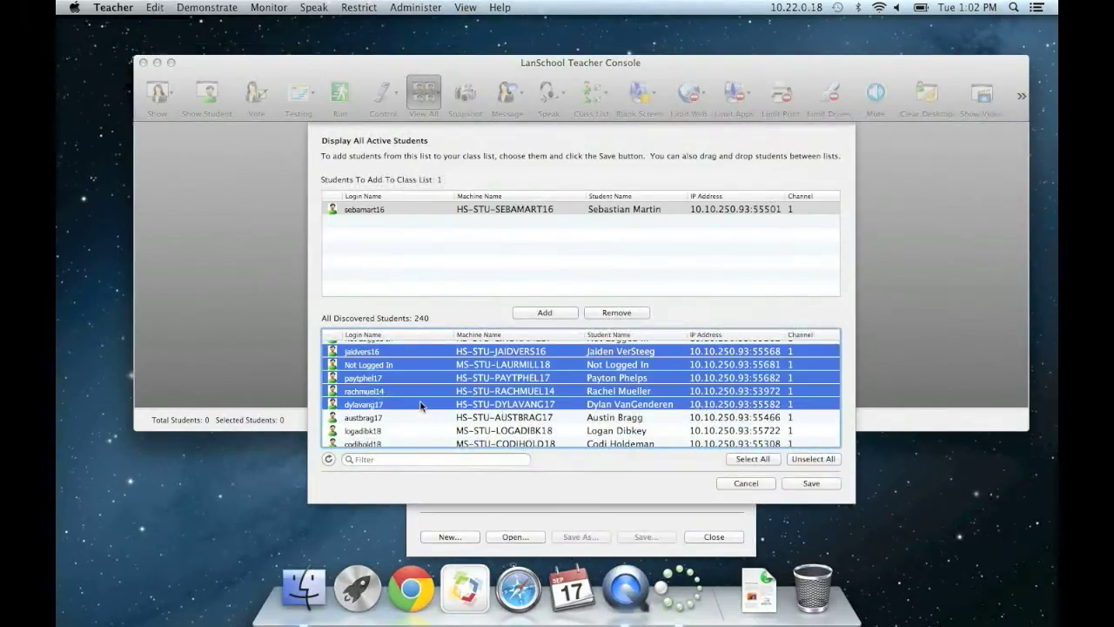
left_click(544, 312)
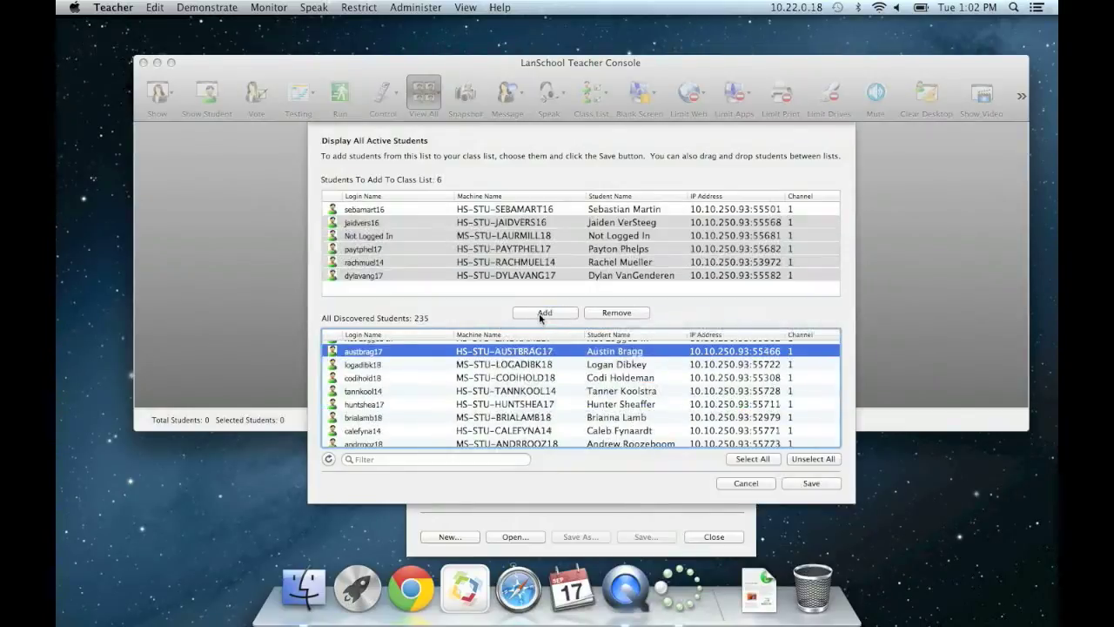
left_click(807, 484)
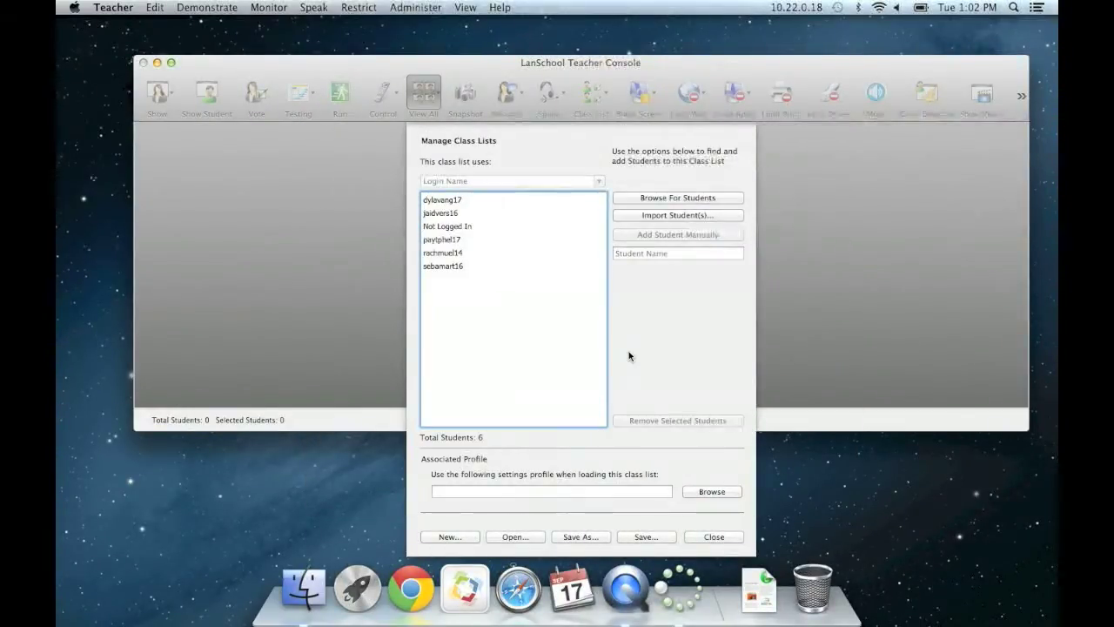
Create a new LanSchool folder under Documents for saving the class list.
left_click(641, 534)
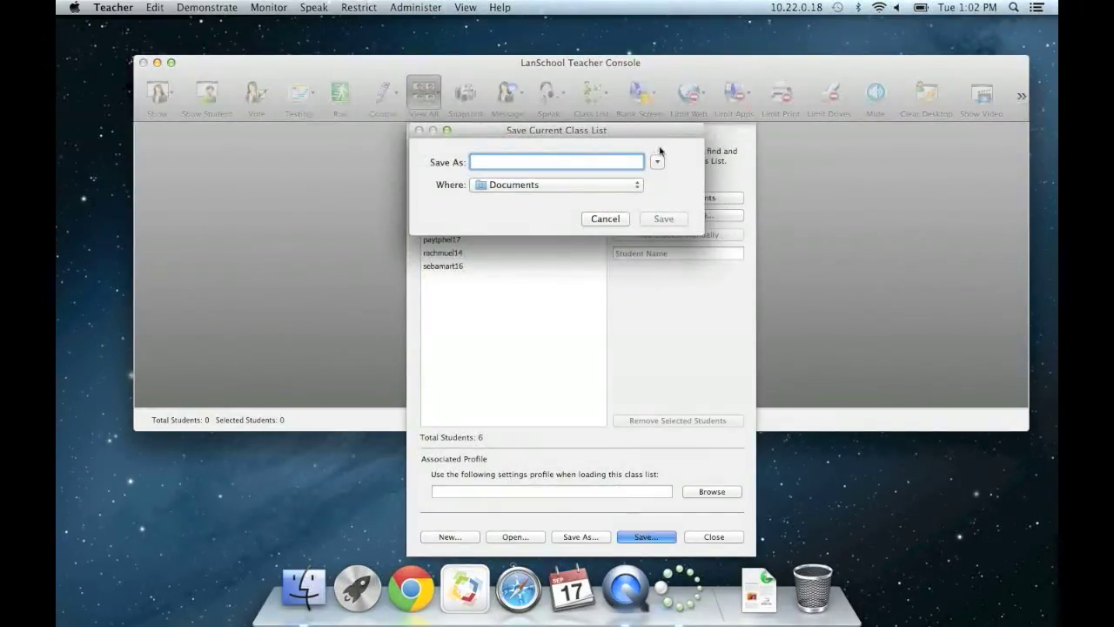
left_click(657, 163)
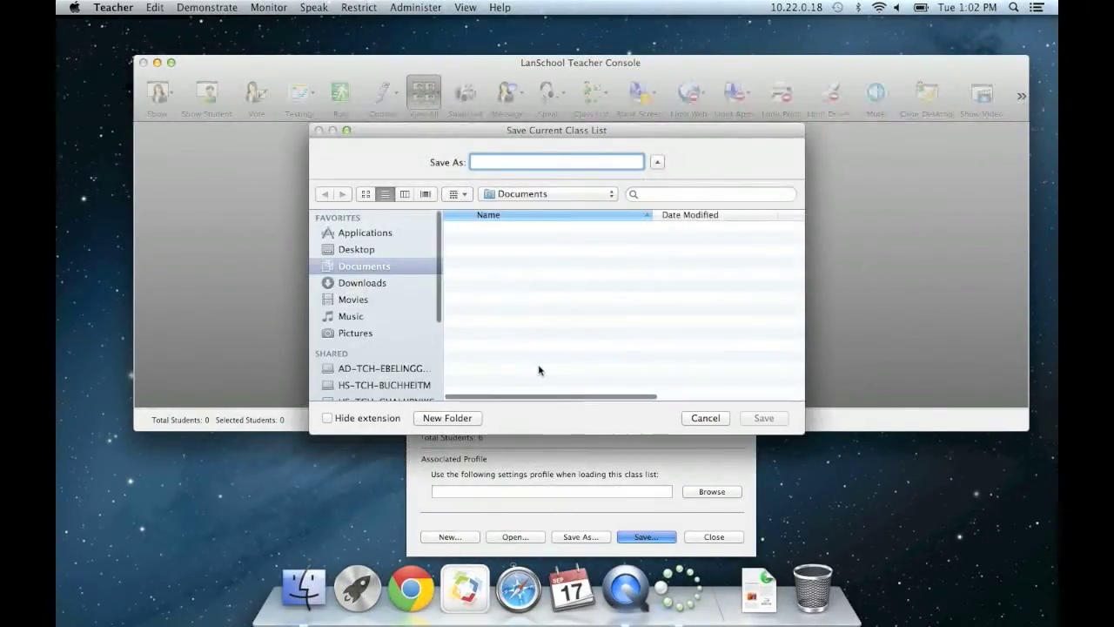
left_click(460, 417)
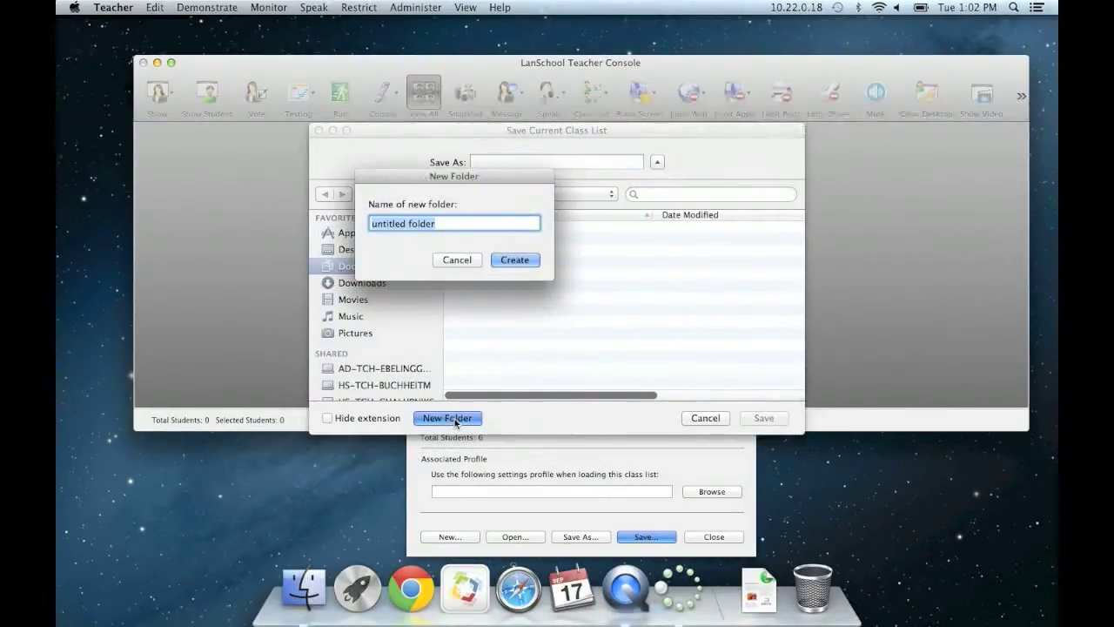
key("BackSpace")
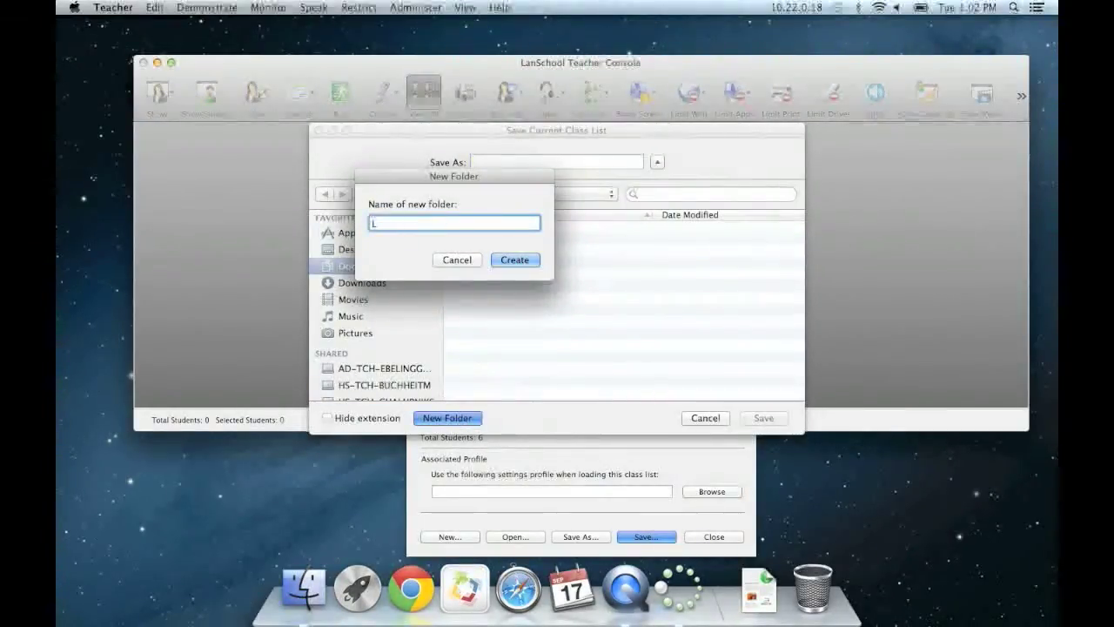
type("LanSchool")
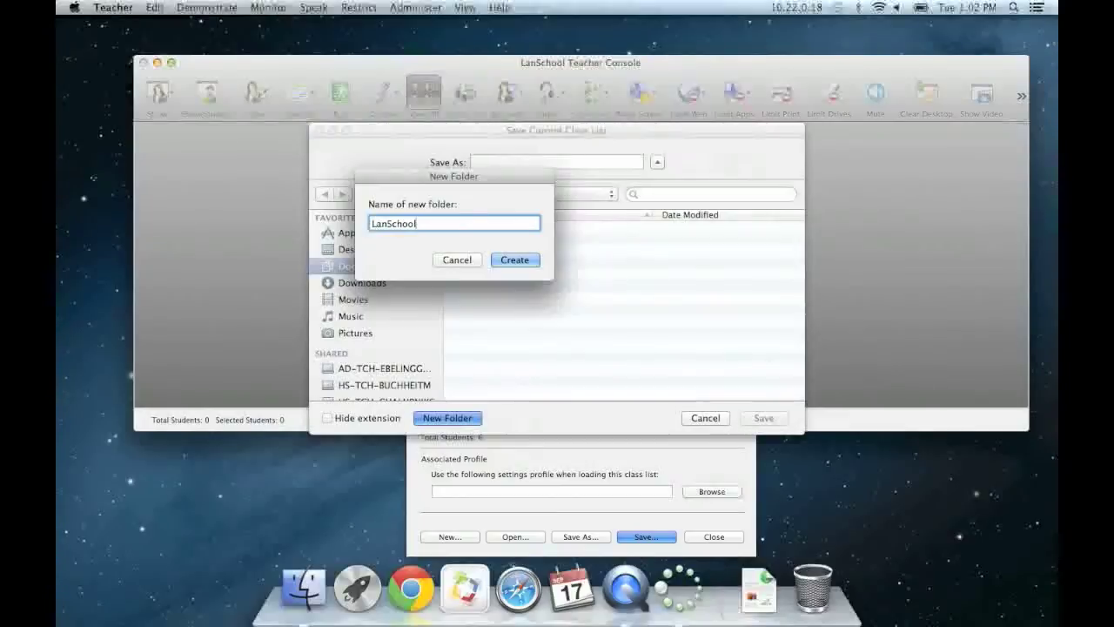
left_click(514, 260)
Save the class list as GeographyClub and close the class-list manager.
type("G")
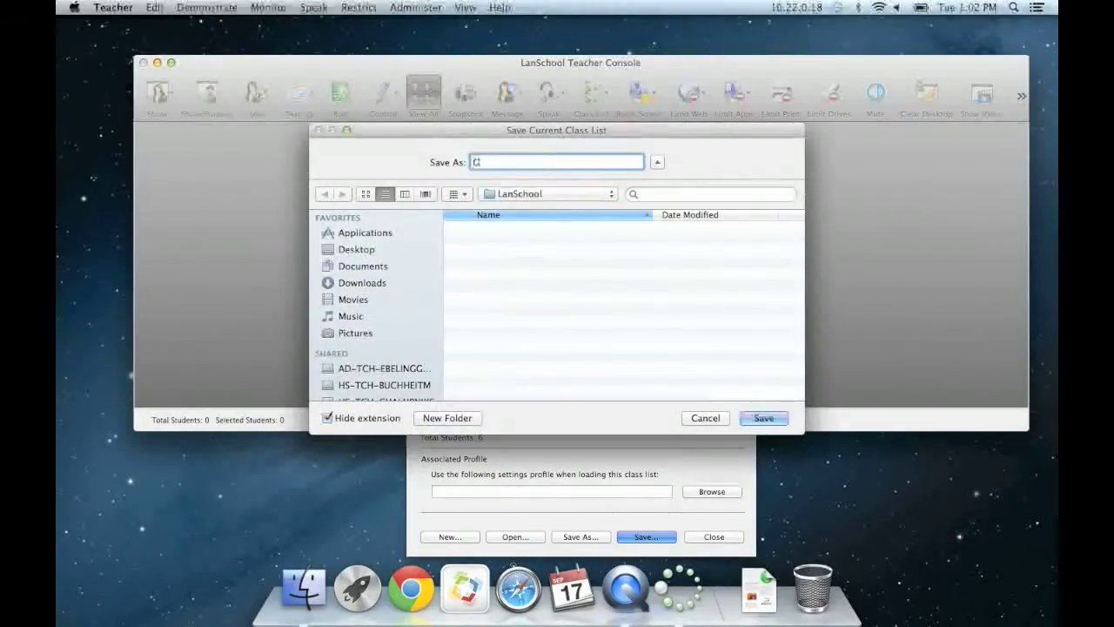
type("ergraphy")
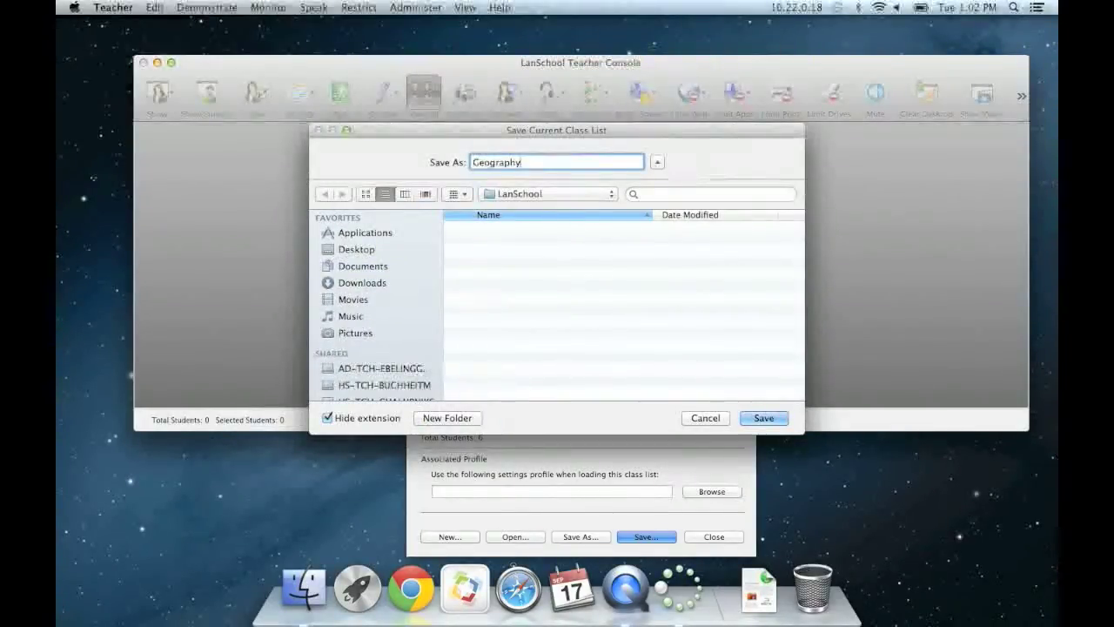
type("Club")
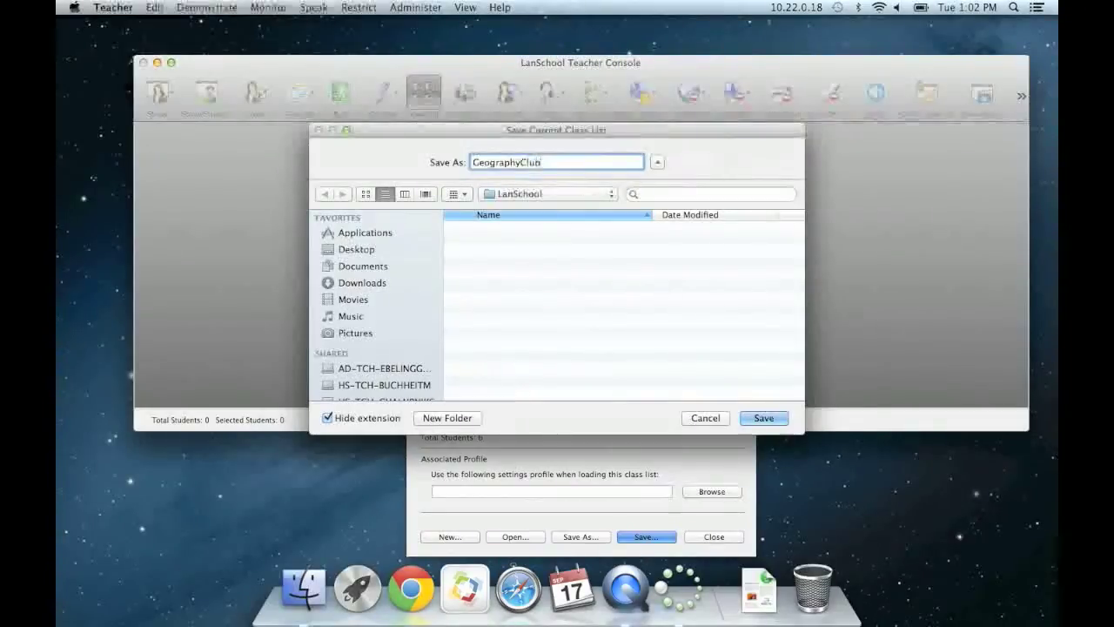
left_click(763, 417)
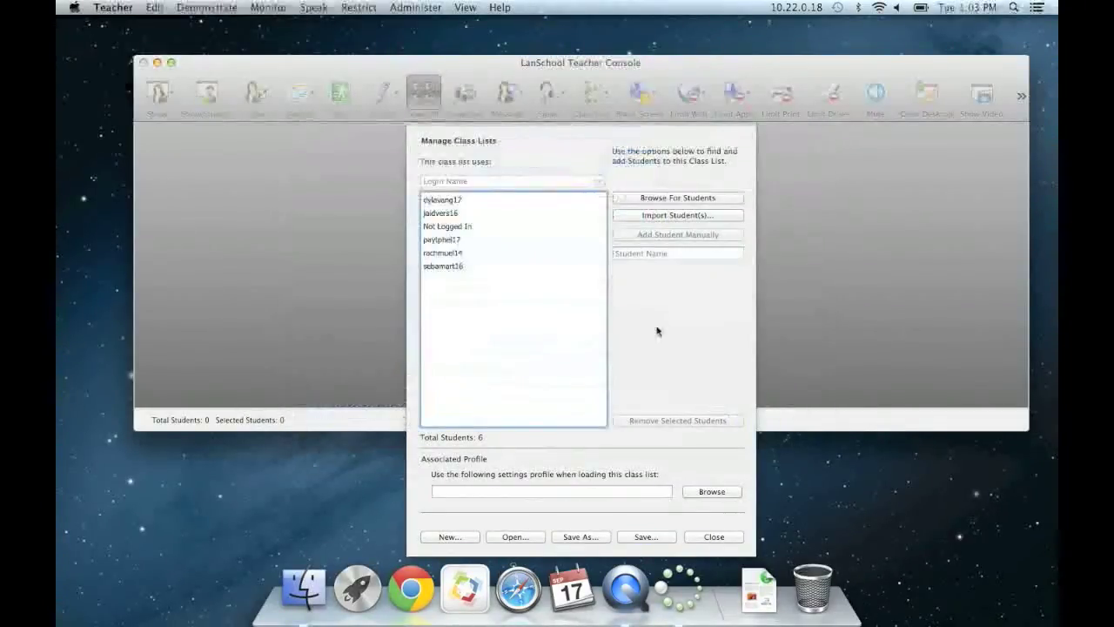
left_click(710, 536)
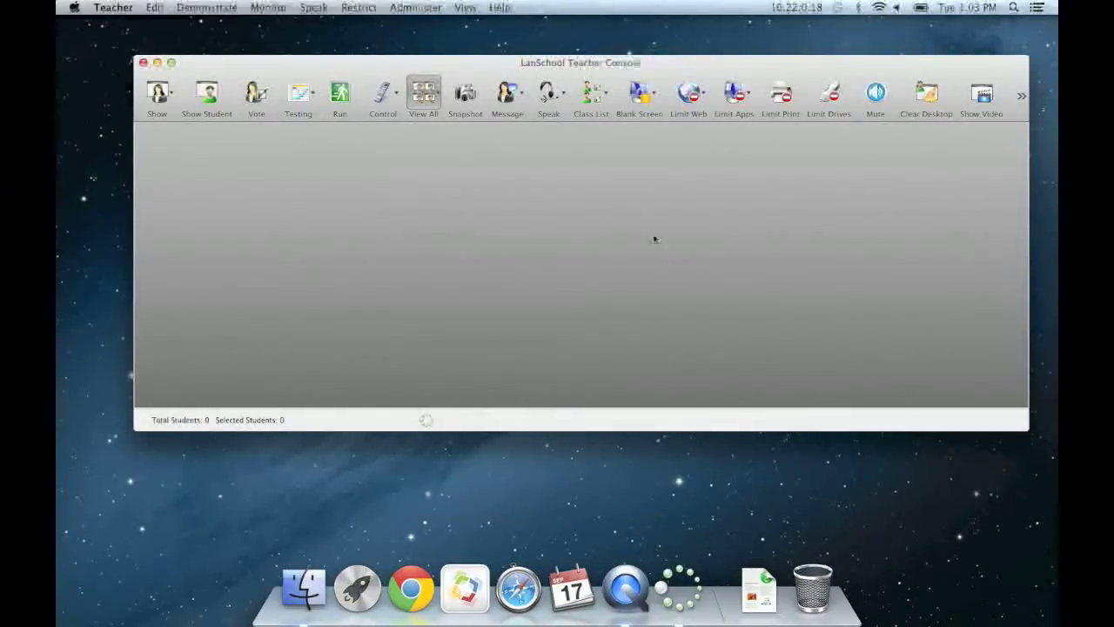
Load GeographyClub.lsc and enlarge the window to show all six students.
left_click(607, 98)
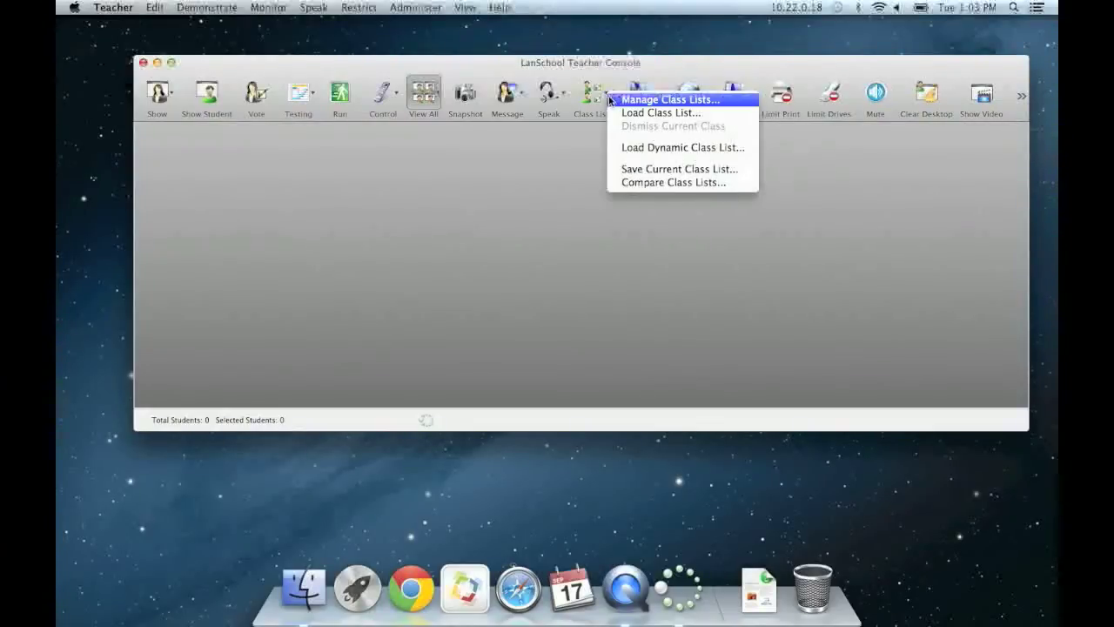
left_click(616, 113)
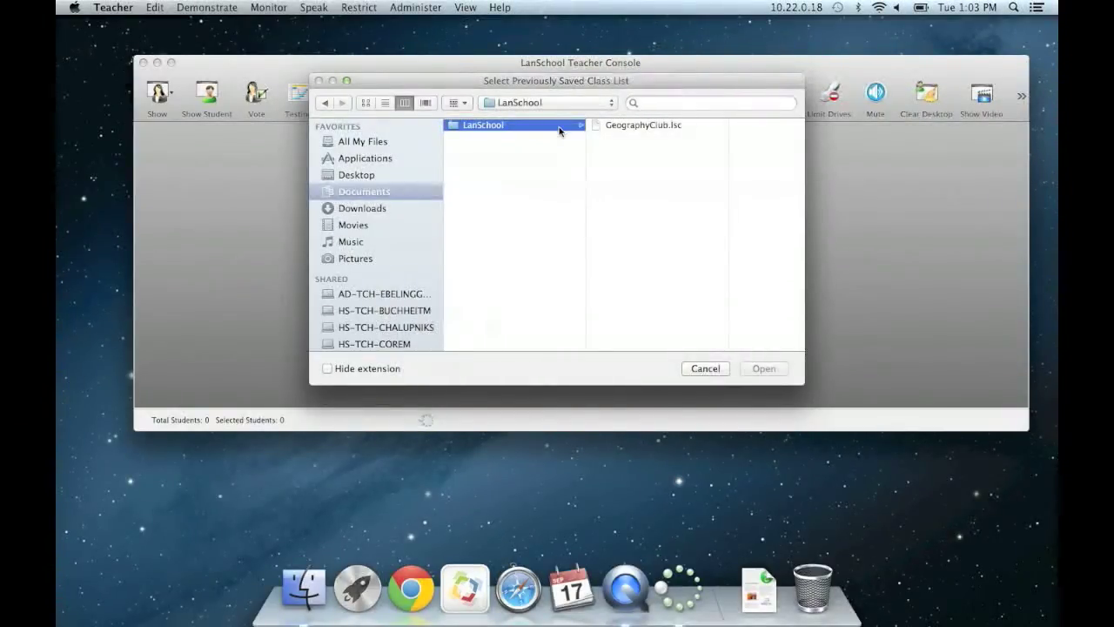
left_click(627, 128)
double_click(628, 126)
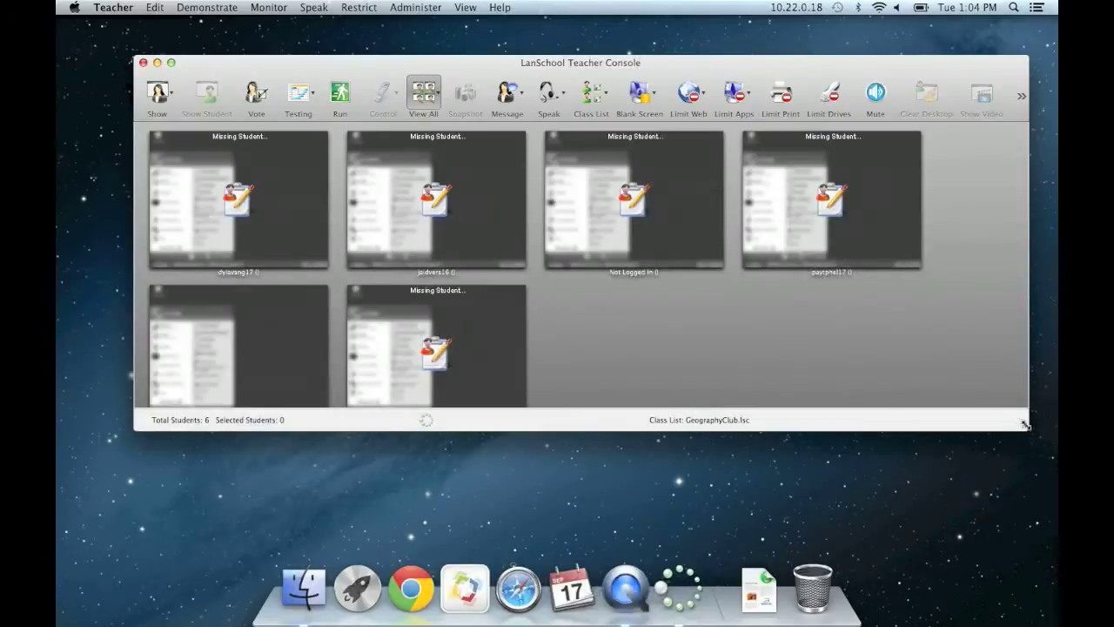
left_click_drag(1029, 429, 1035, 494)
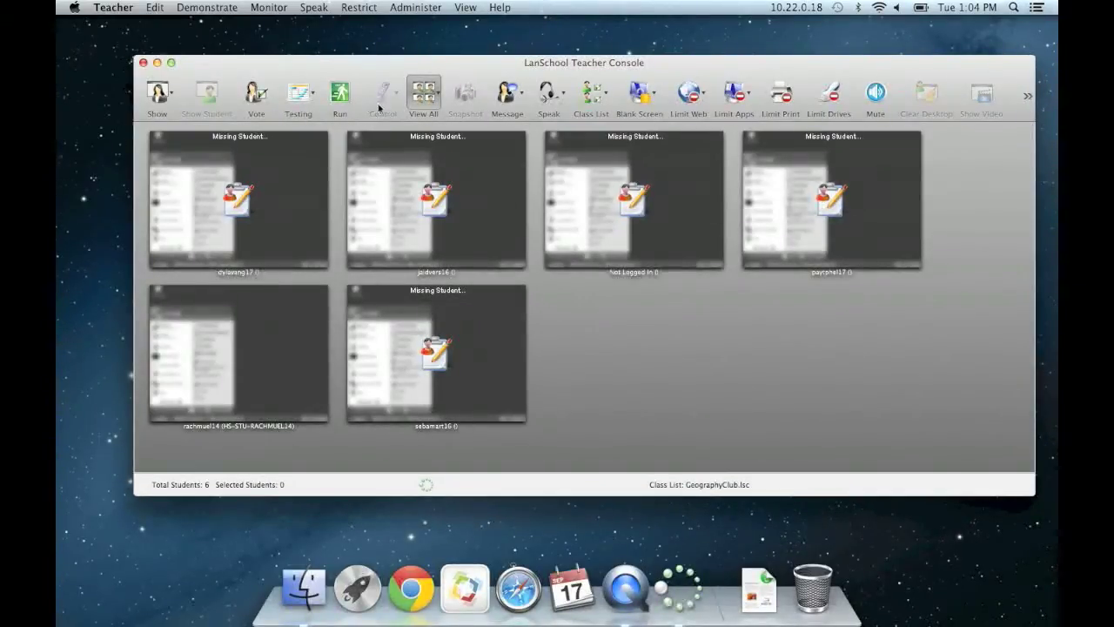
Show the students as a detailed list with login names, machines, versions and IPs.
left_click(418, 94)
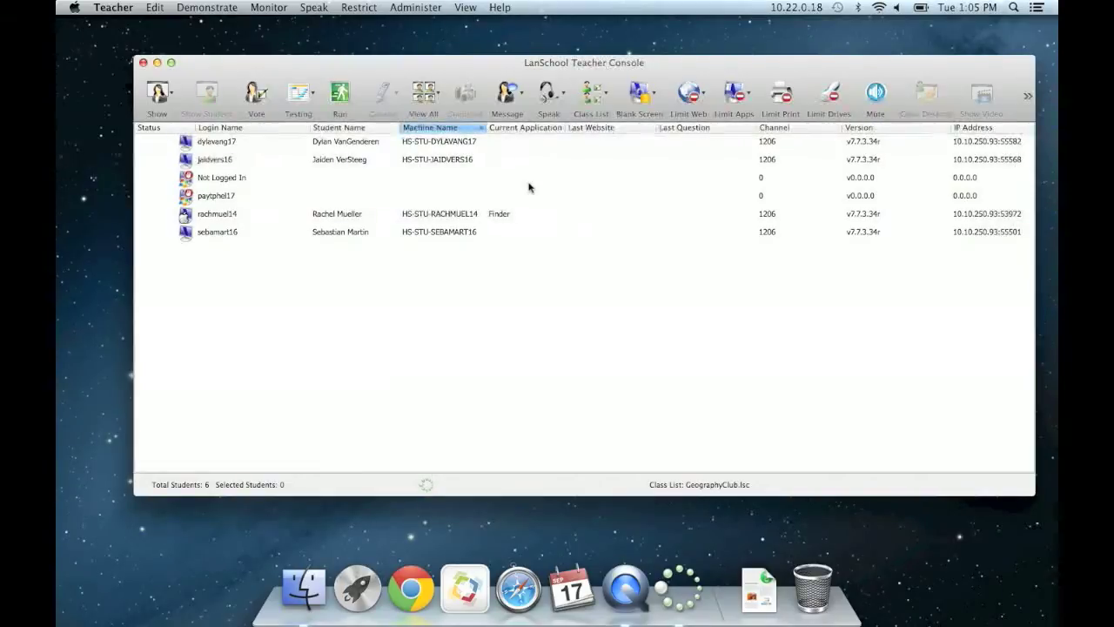
left_click(601, 94)
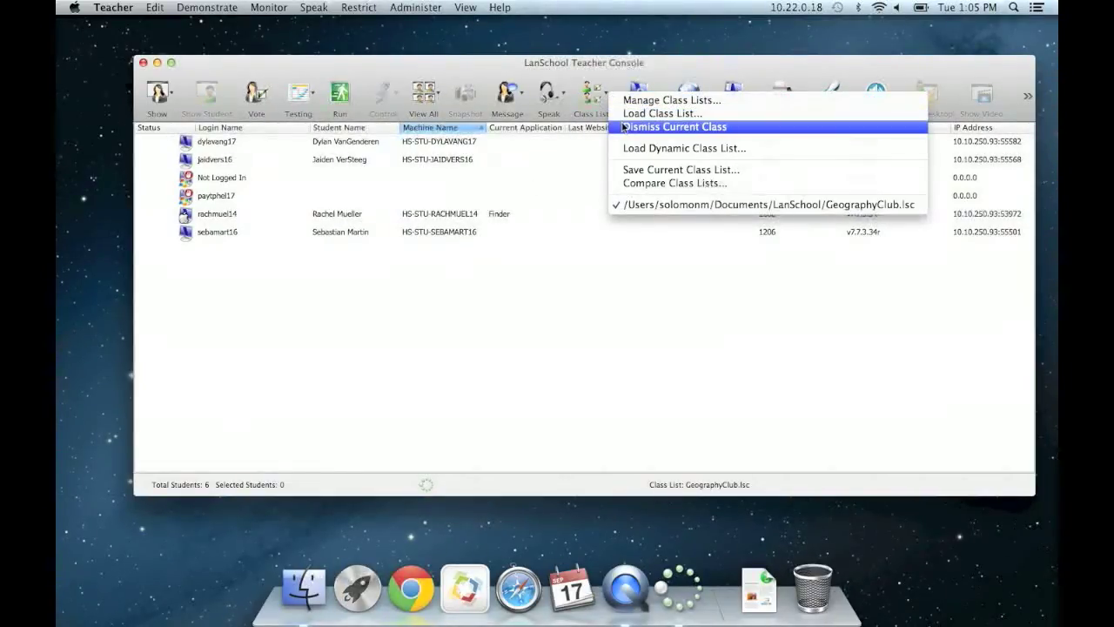
Dismiss the GeographyClub class so the student list is empty, then bring up a Finder window.
left_click(623, 128)
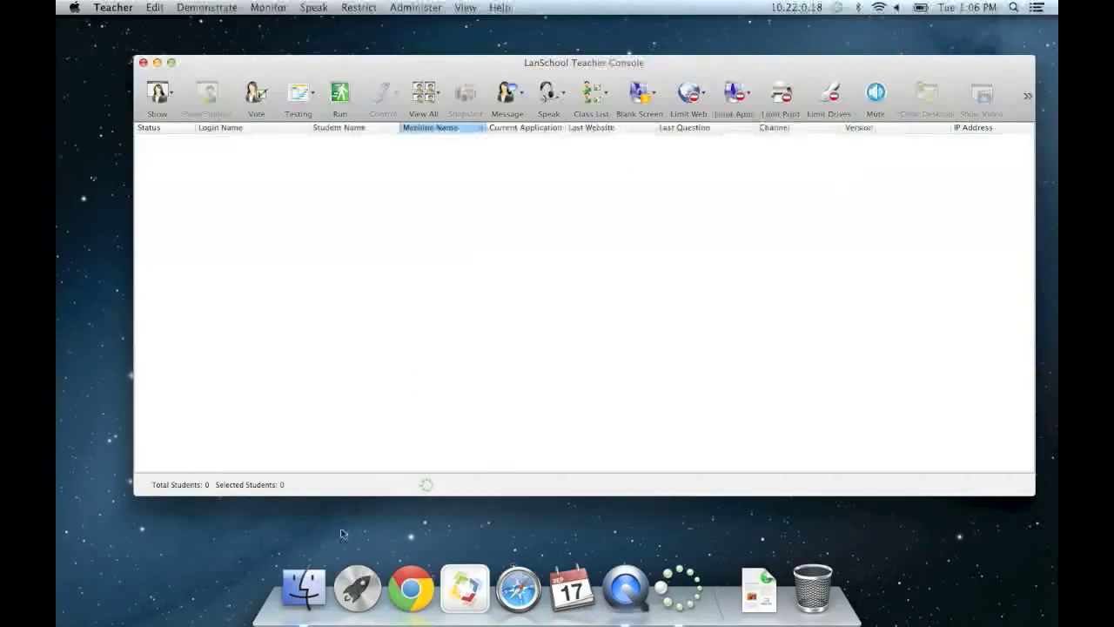
left_click(303, 583)
left_click(355, 300)
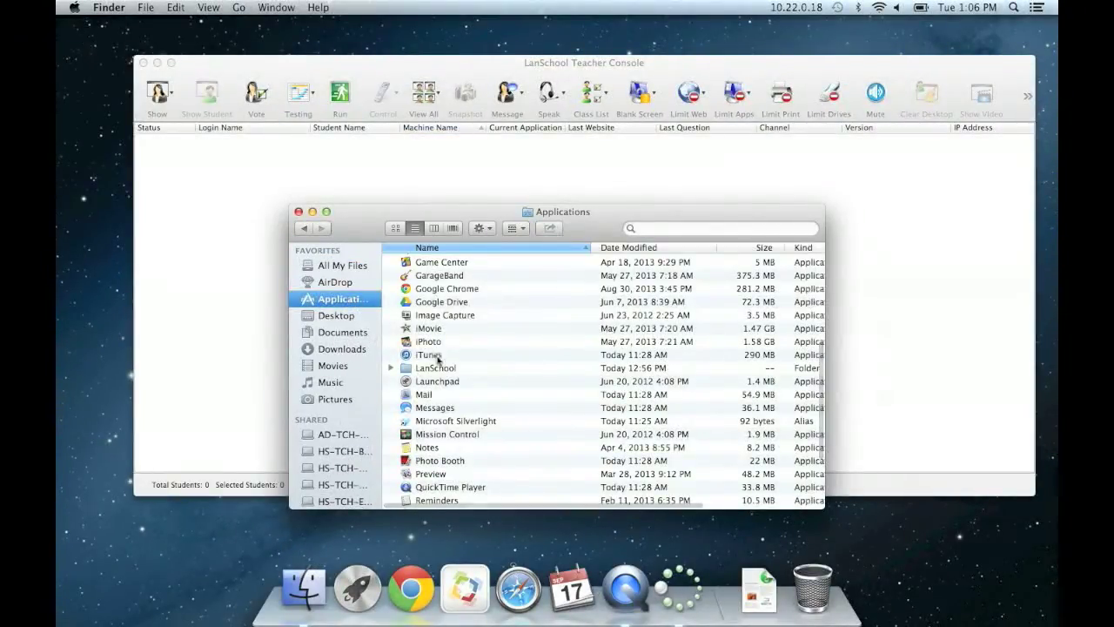
left_click(391, 368)
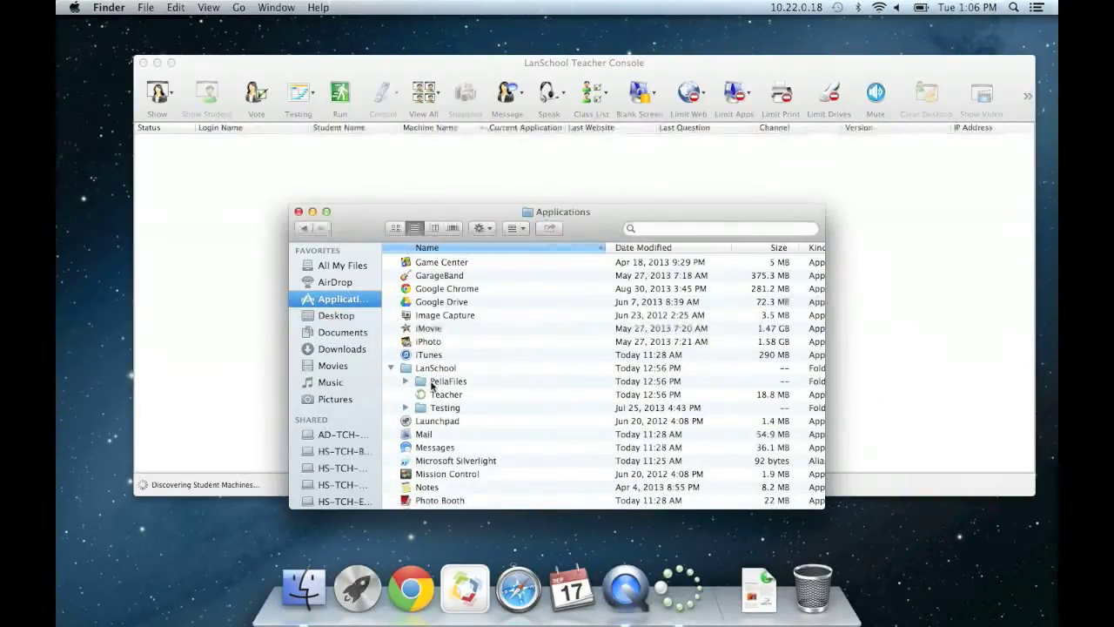
left_click(405, 382)
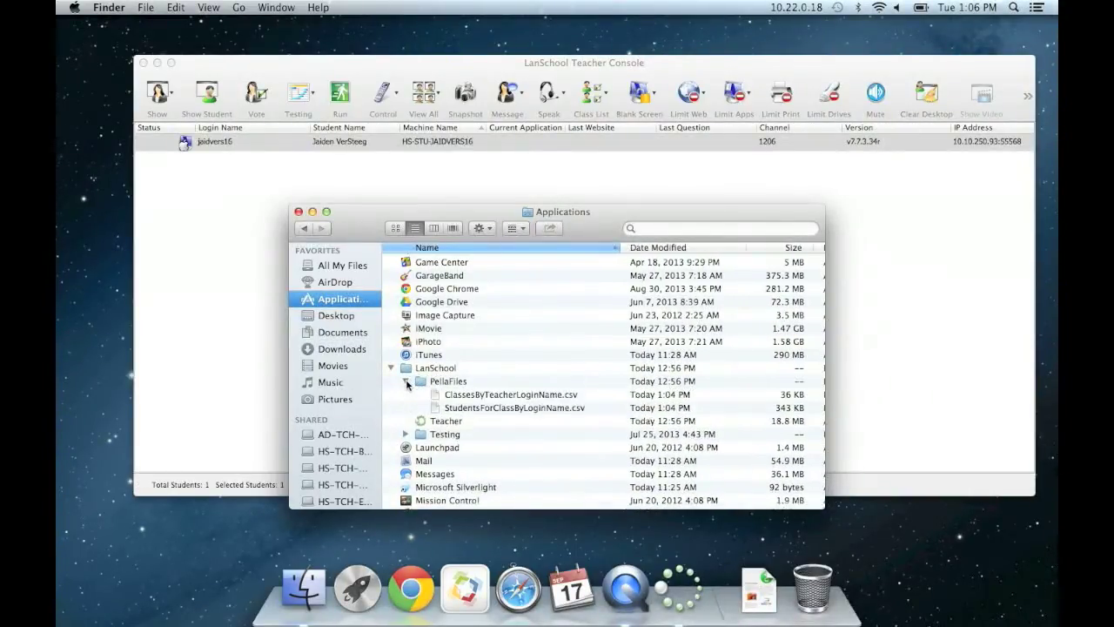
left_click(466, 396)
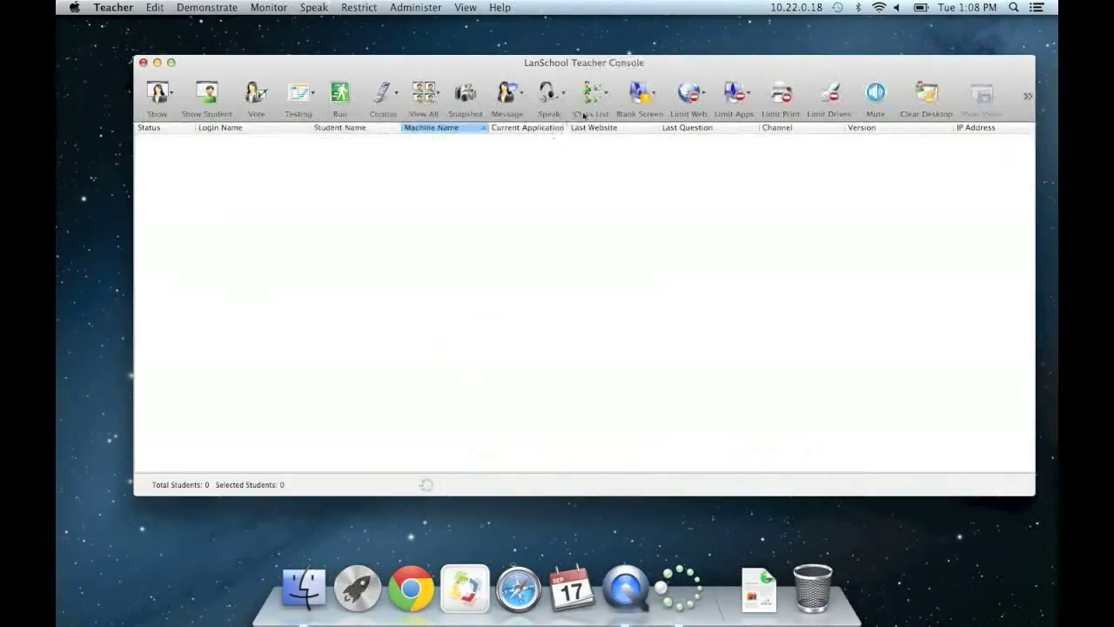
Load a dynamic class list using /Applications/LanSchool/PellaFiles as the class folder.
left_click(608, 93)
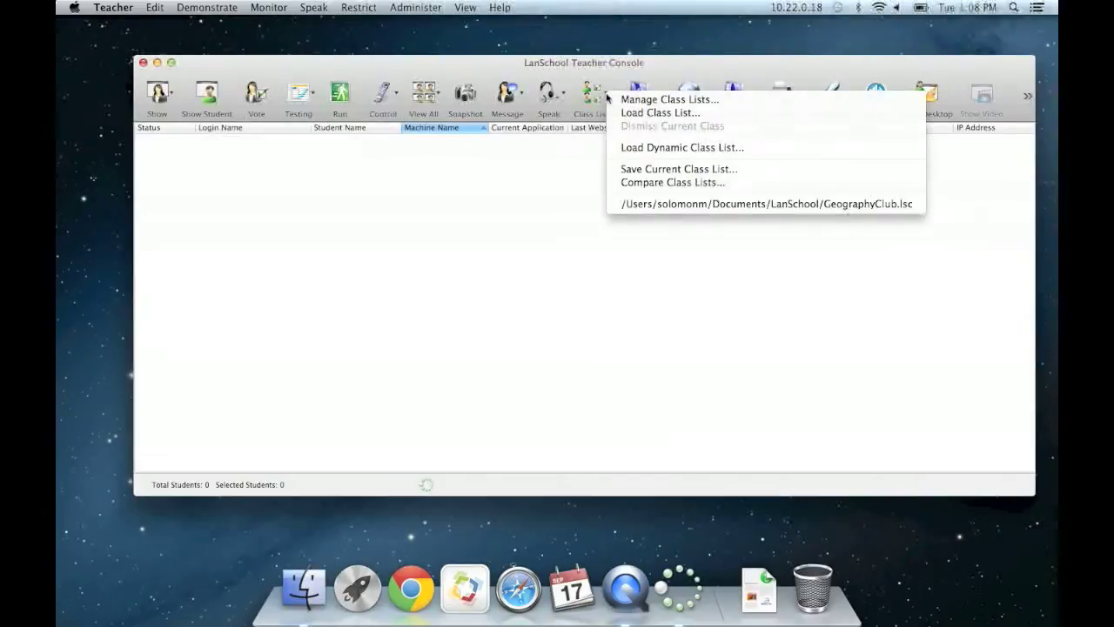
left_click(626, 148)
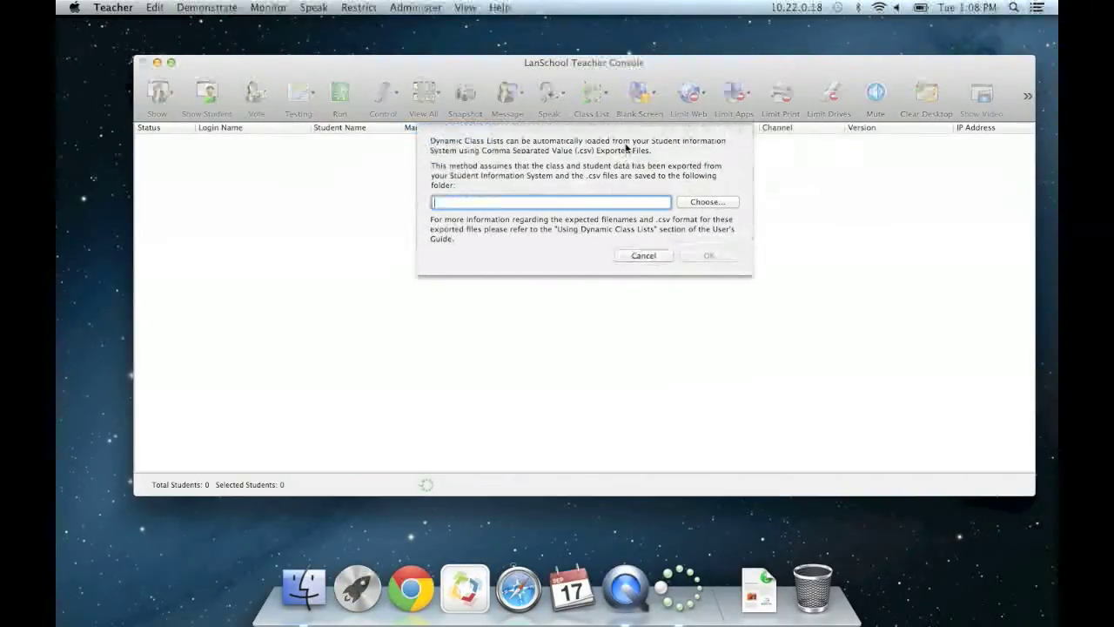
left_click(689, 202)
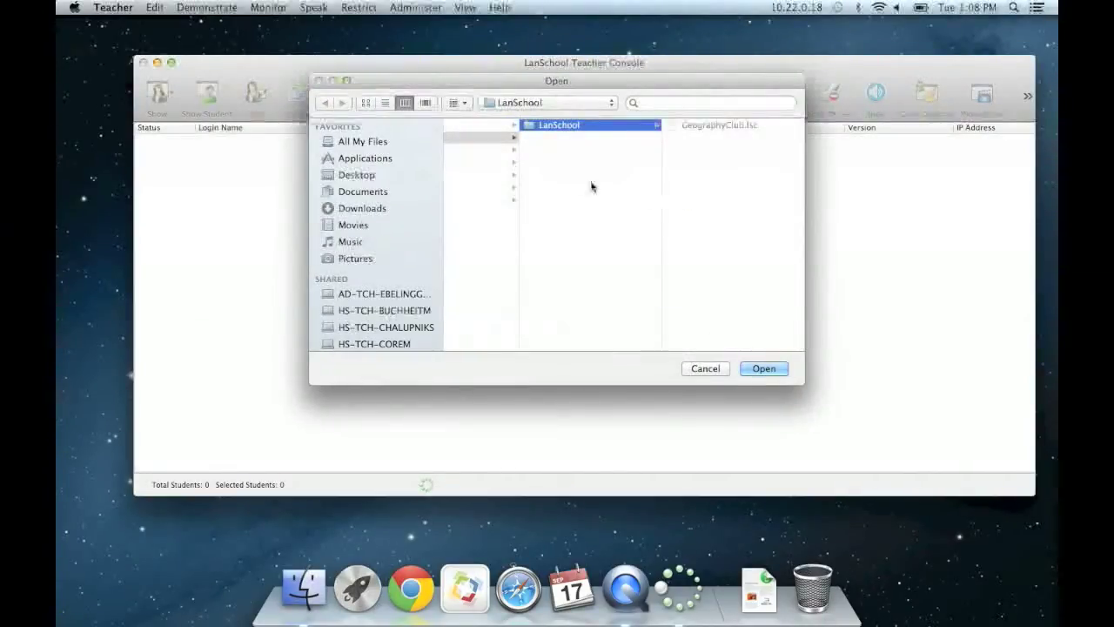
left_click(383, 162)
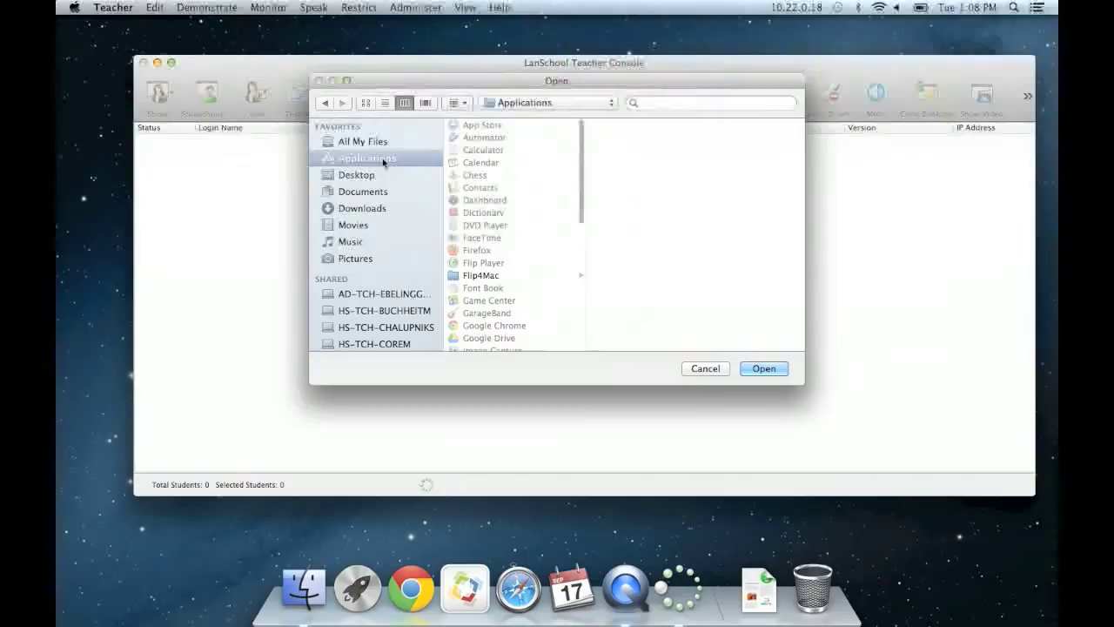
scroll(477, 259, "down", 3)
scroll(477, 259, "down", 3)
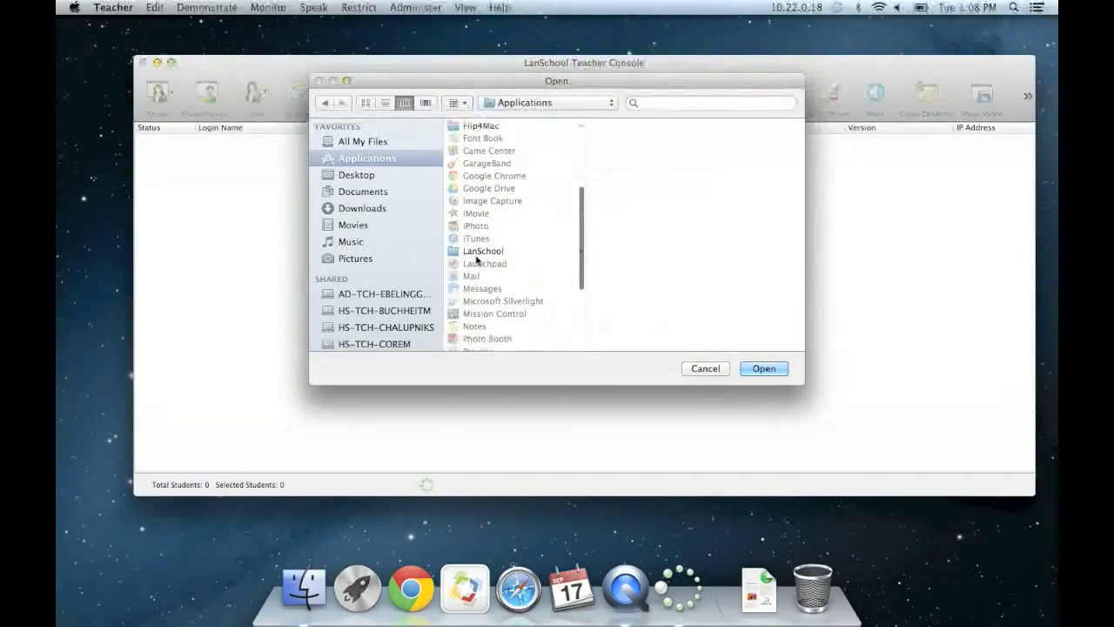
left_click(479, 252)
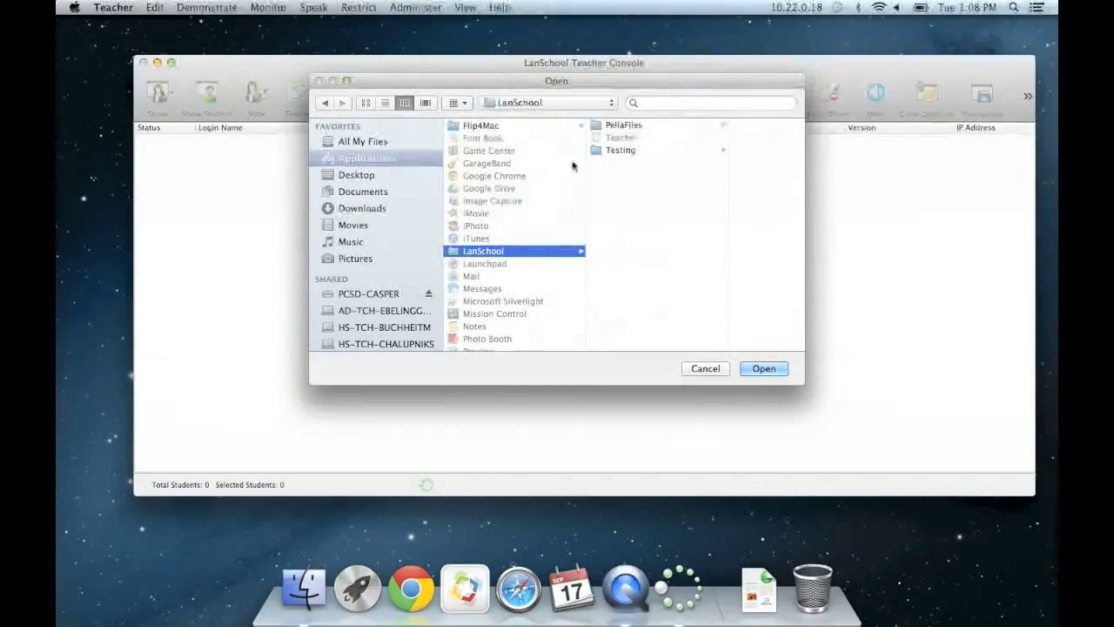
left_click(623, 127)
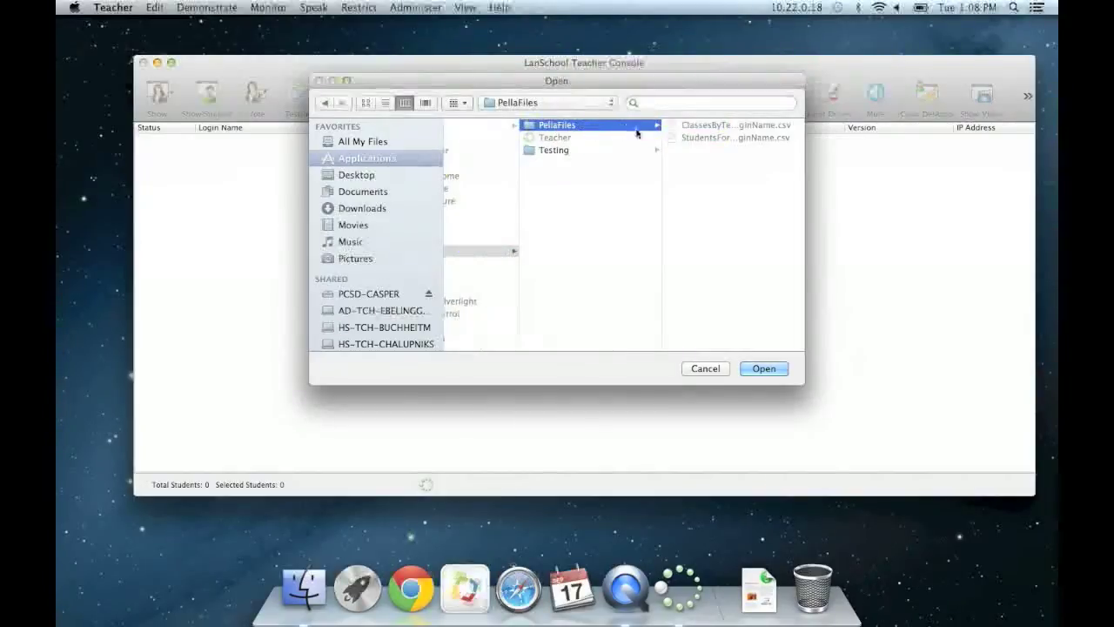
left_click(756, 369)
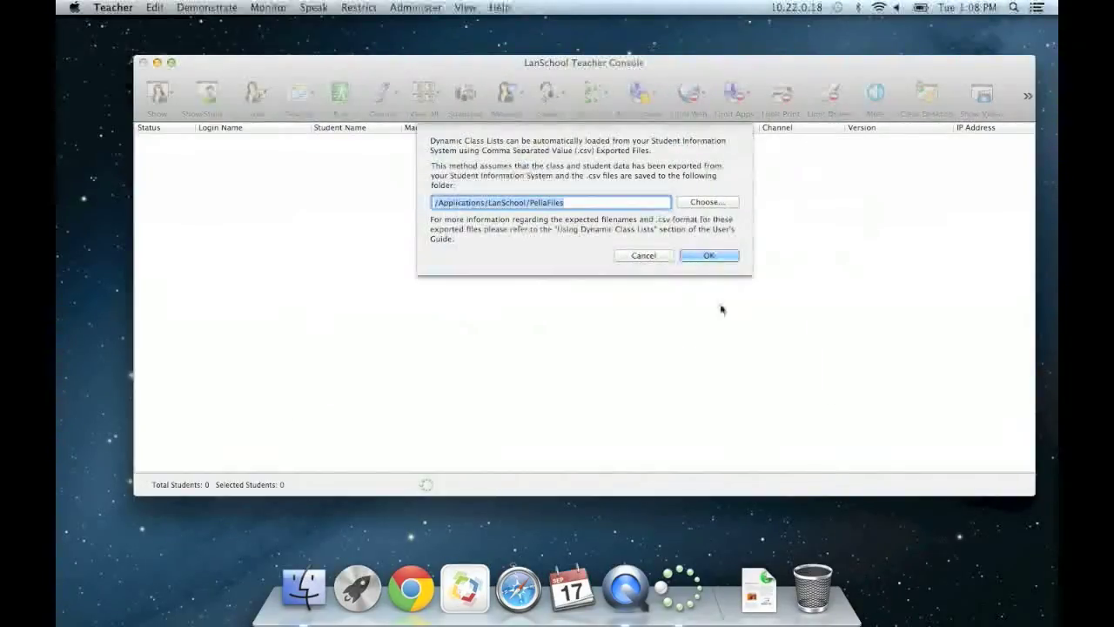
left_click(711, 258)
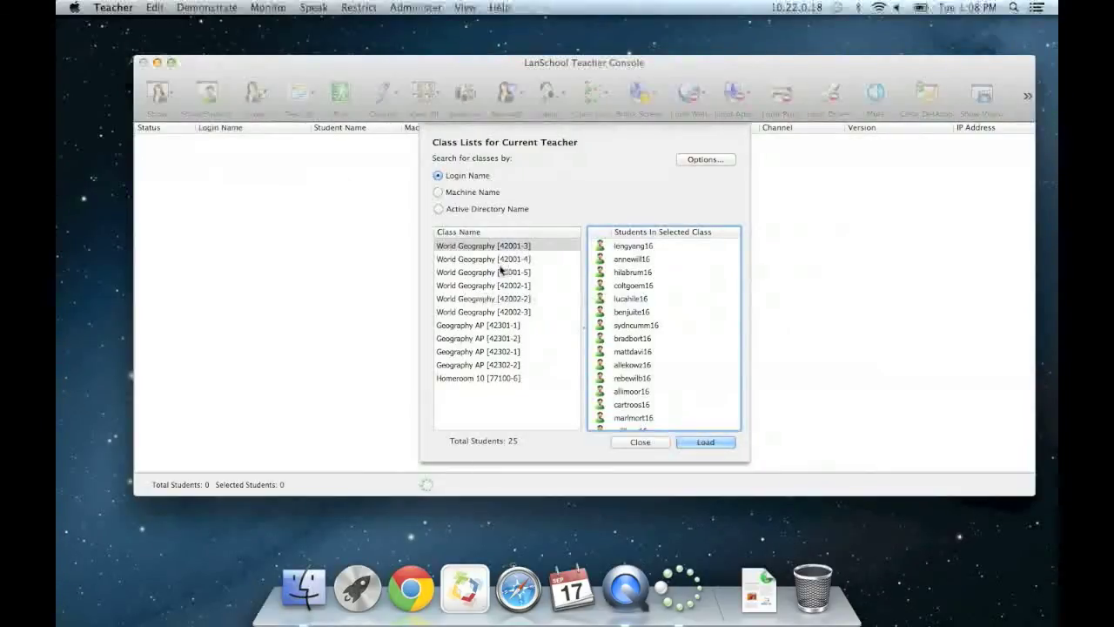
Preview the World Geography [42001-4] and [42001-5] sections, then load a World Geography class into the console.
left_click(510, 263)
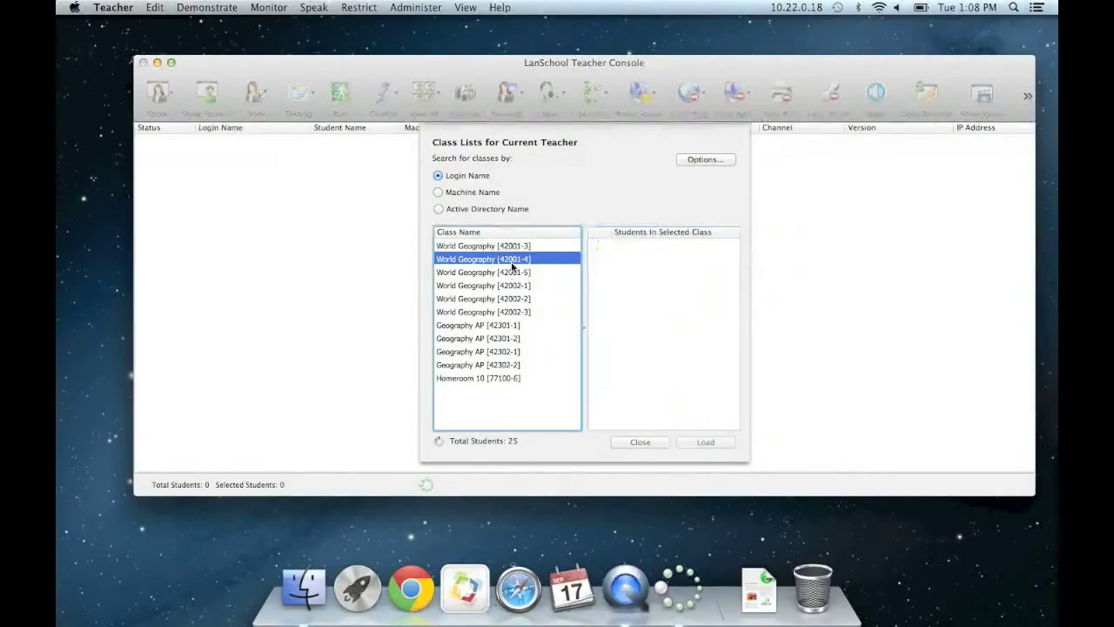
left_click(510, 275)
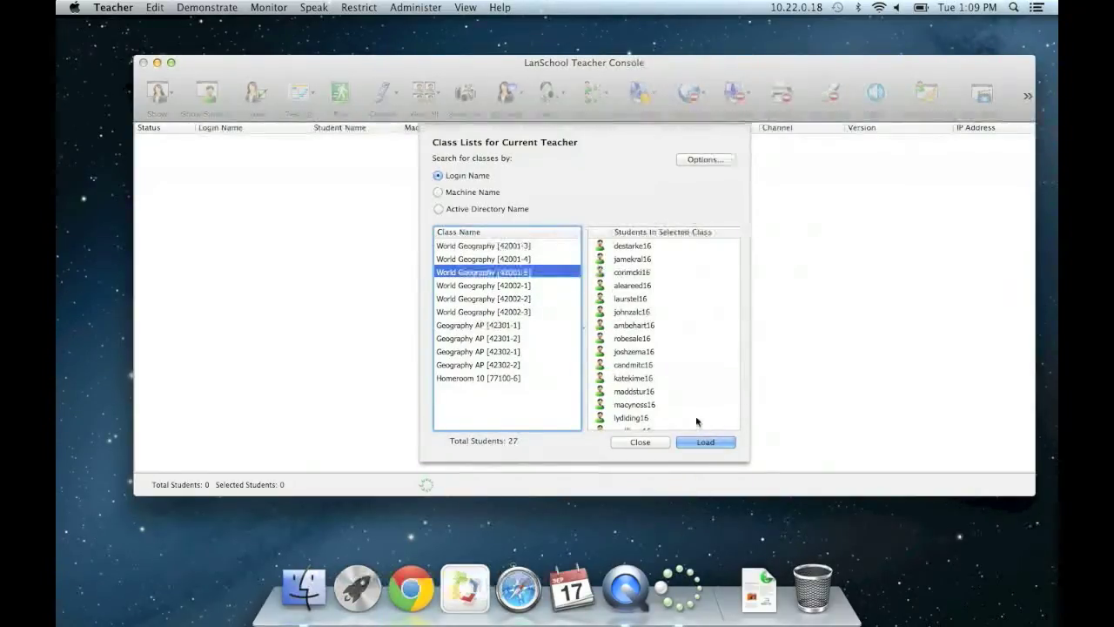
left_click(704, 444)
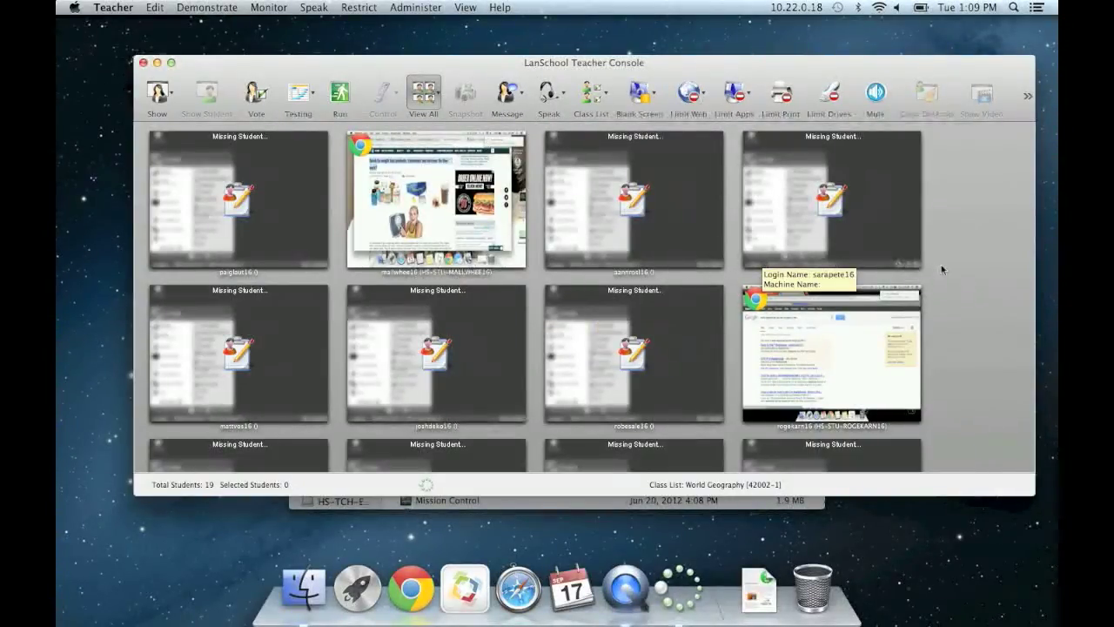
Review the loaded student list and reopen Load Dynamic Class List from the Class List menu.
scroll(969, 268, "down", 3)
scroll(969, 270, "down", 5)
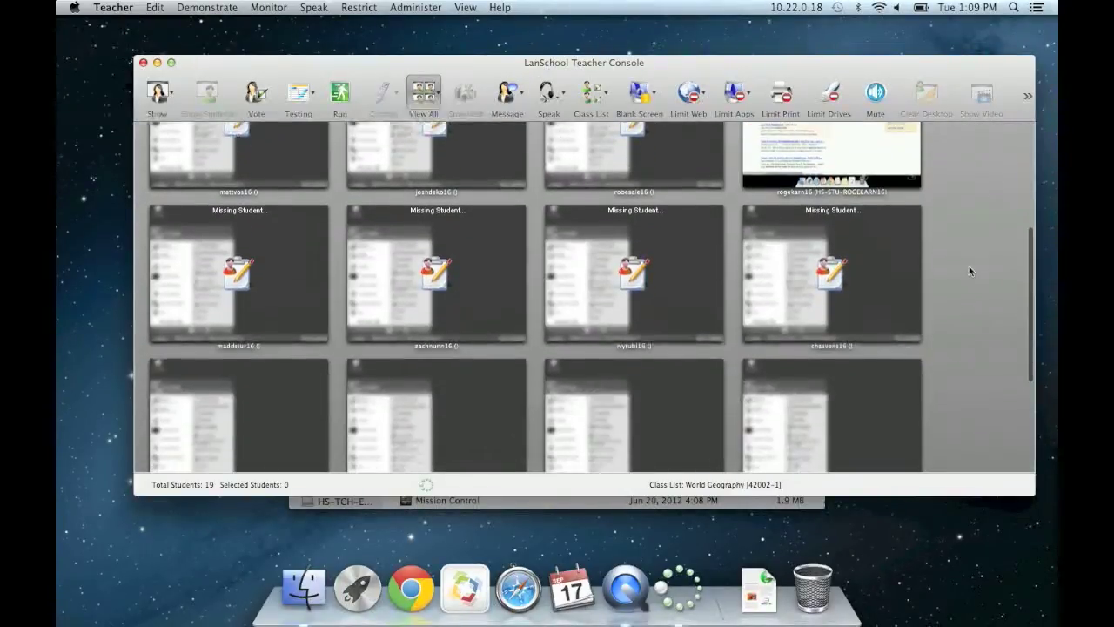
scroll(968, 271, "up", 3)
scroll(968, 271, "up", 3)
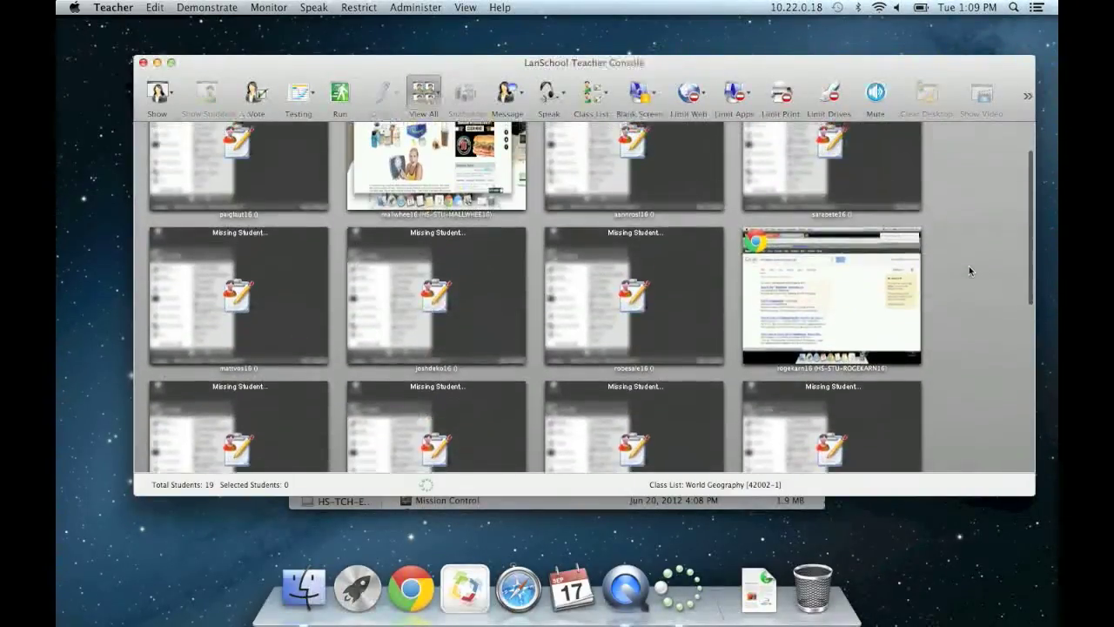
left_click(606, 94)
left_click(633, 148)
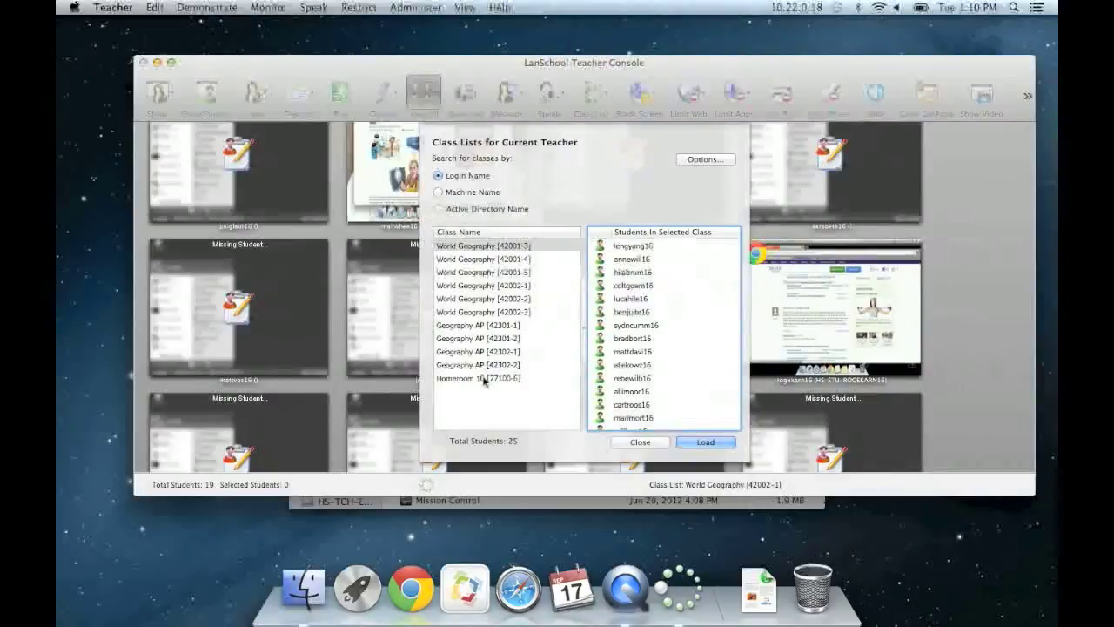
left_click(76, 8)
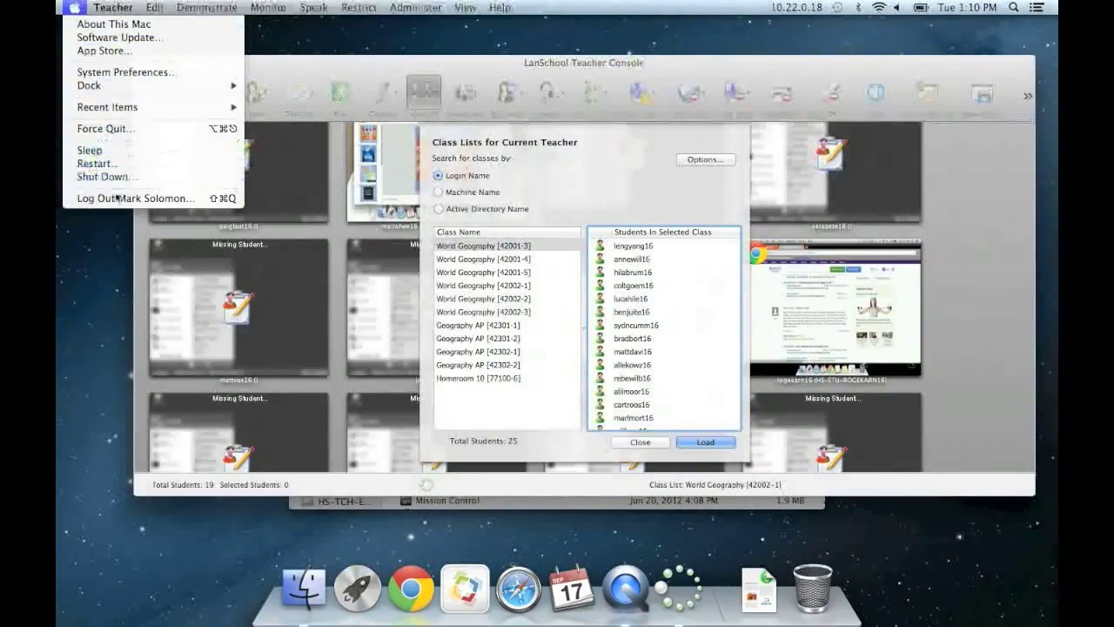
left_click(76, 8)
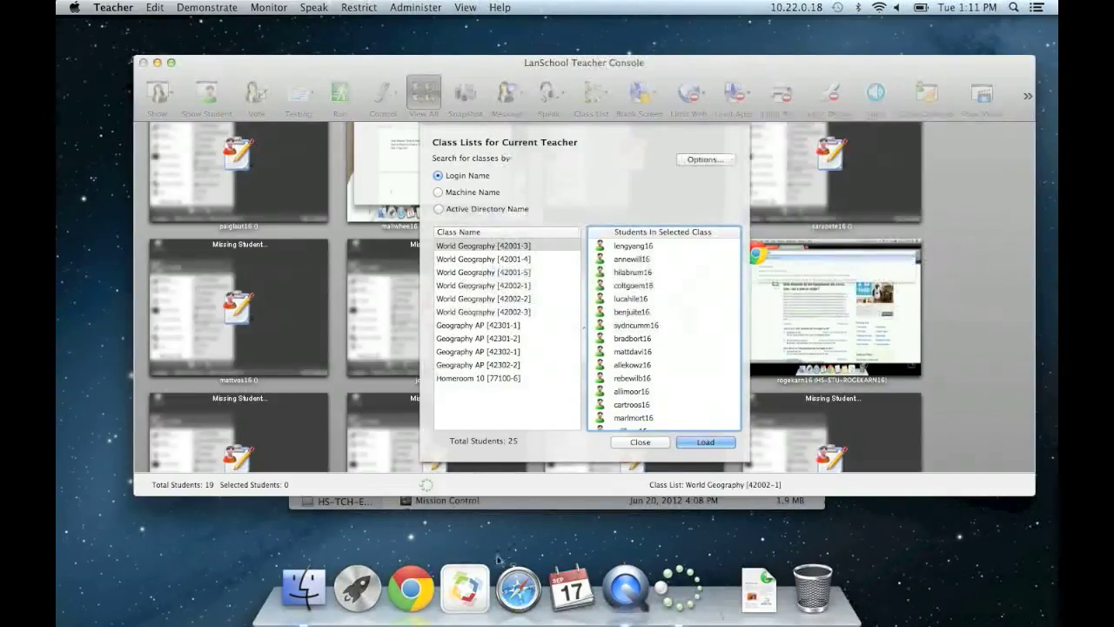
left_click(471, 579)
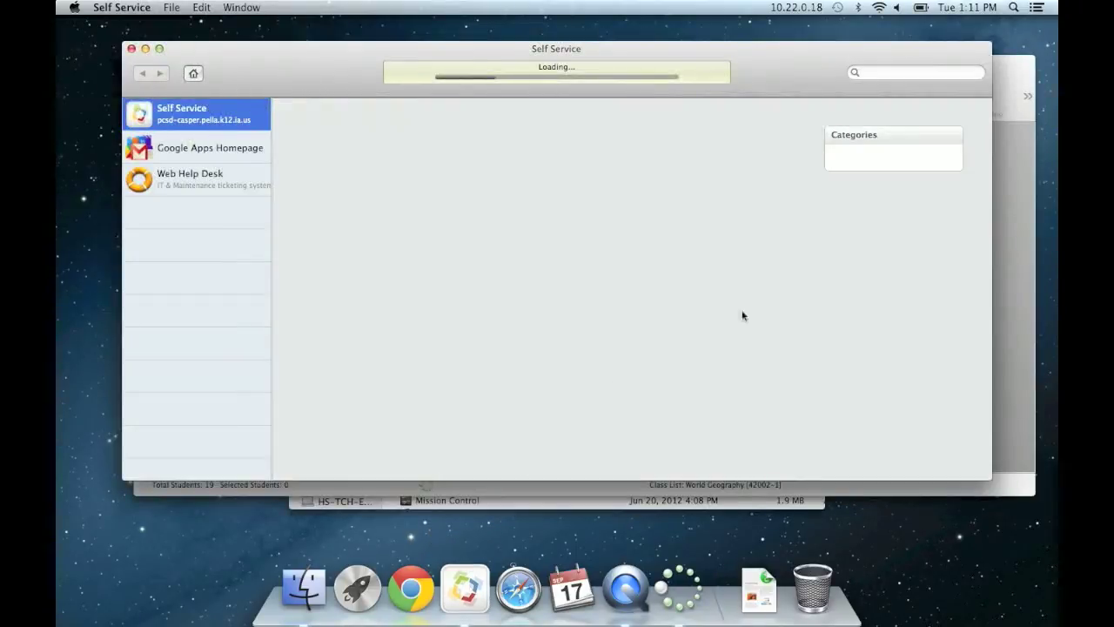
Run the Download LanSchool Files policy from Self Service's Maintenance category.
left_click(856, 185)
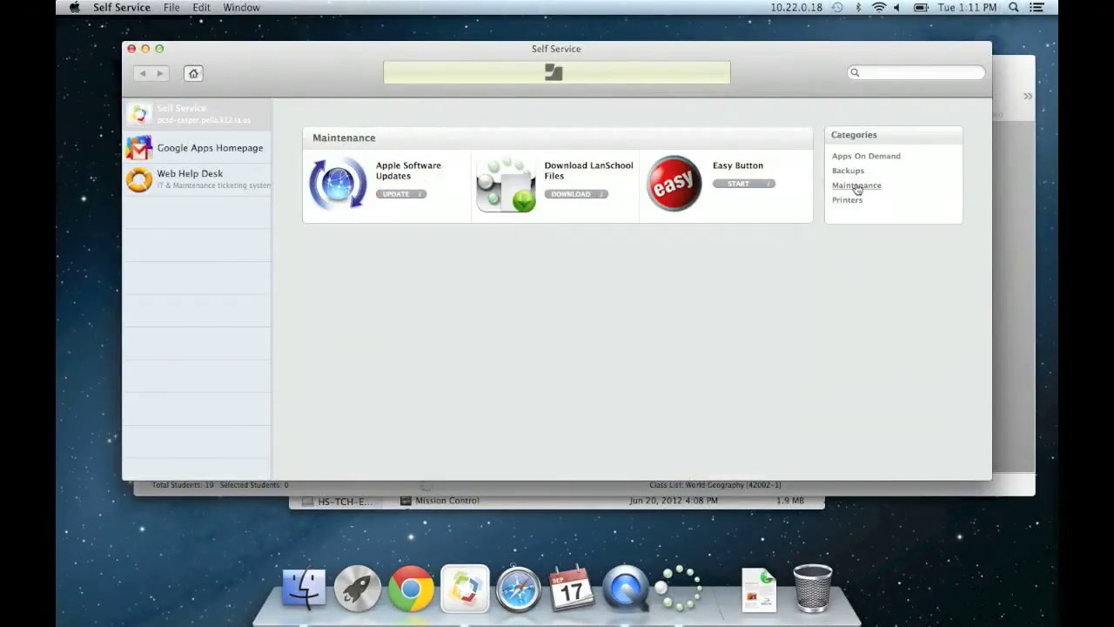
left_click(587, 194)
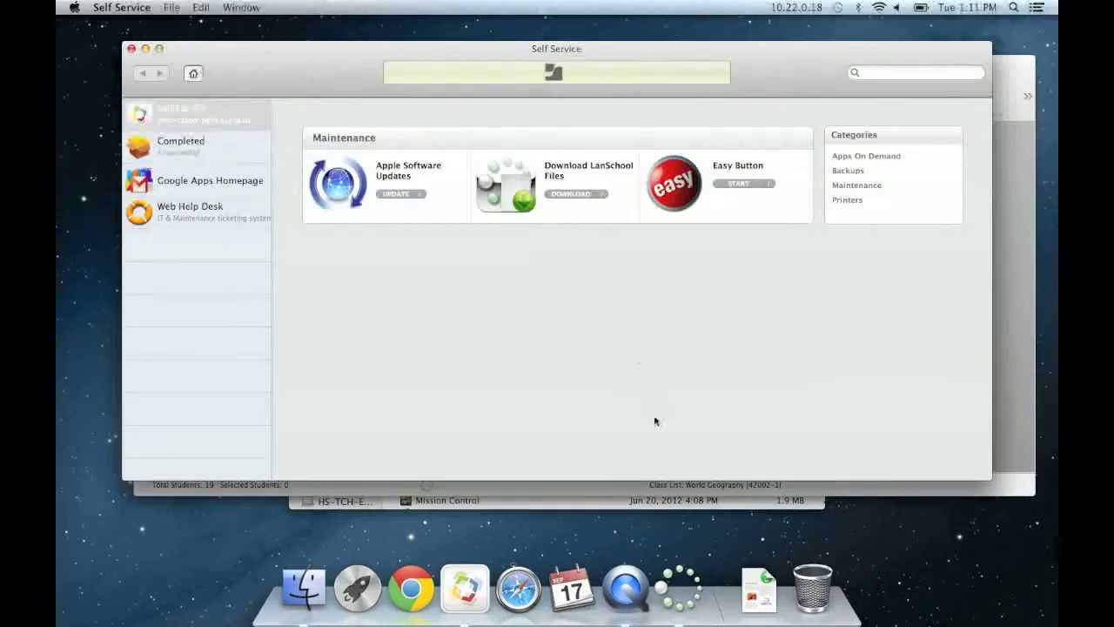
Set the LanSchool Teacher Dock icon to Keep in Dock.
right_click(676, 588)
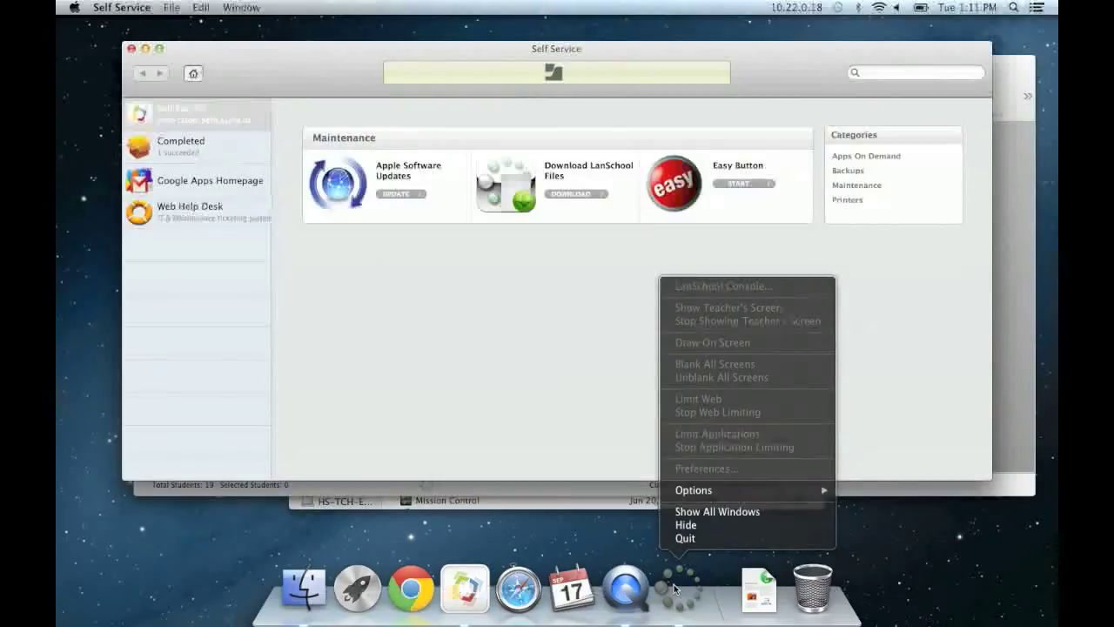
mouse_move(696, 495)
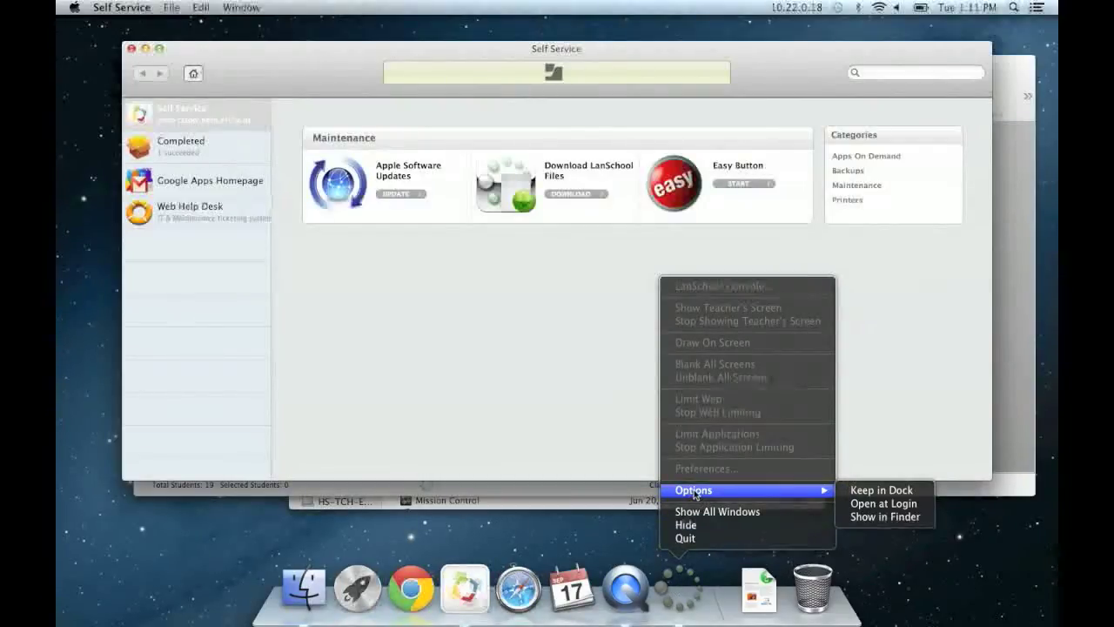
left_click(867, 493)
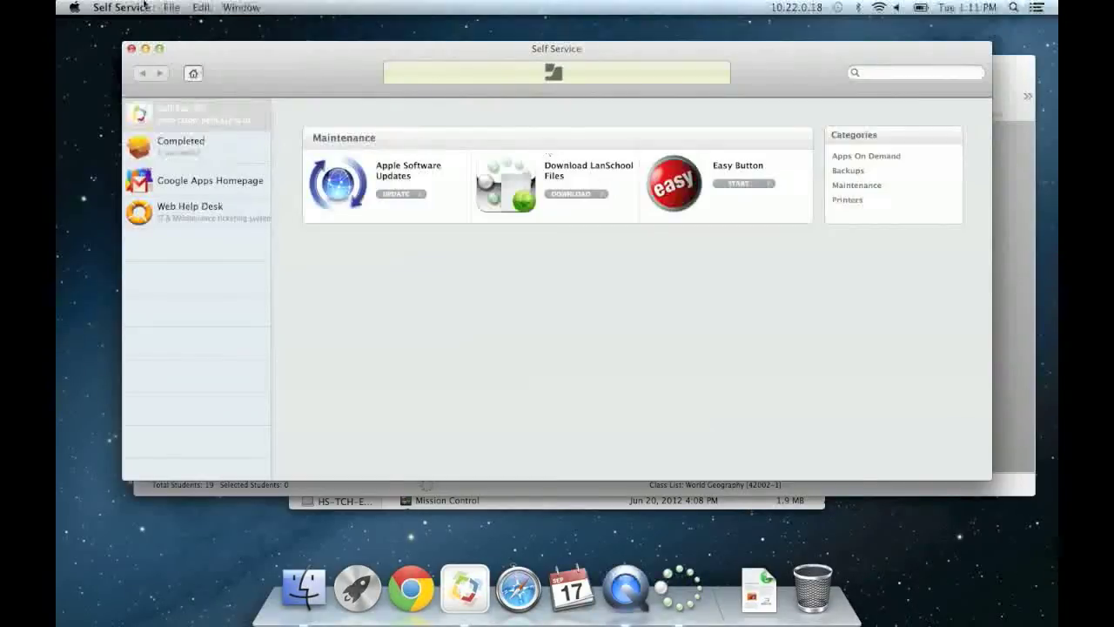
Show the Login Items list under Users & Groups in System Preferences.
left_click(73, 7)
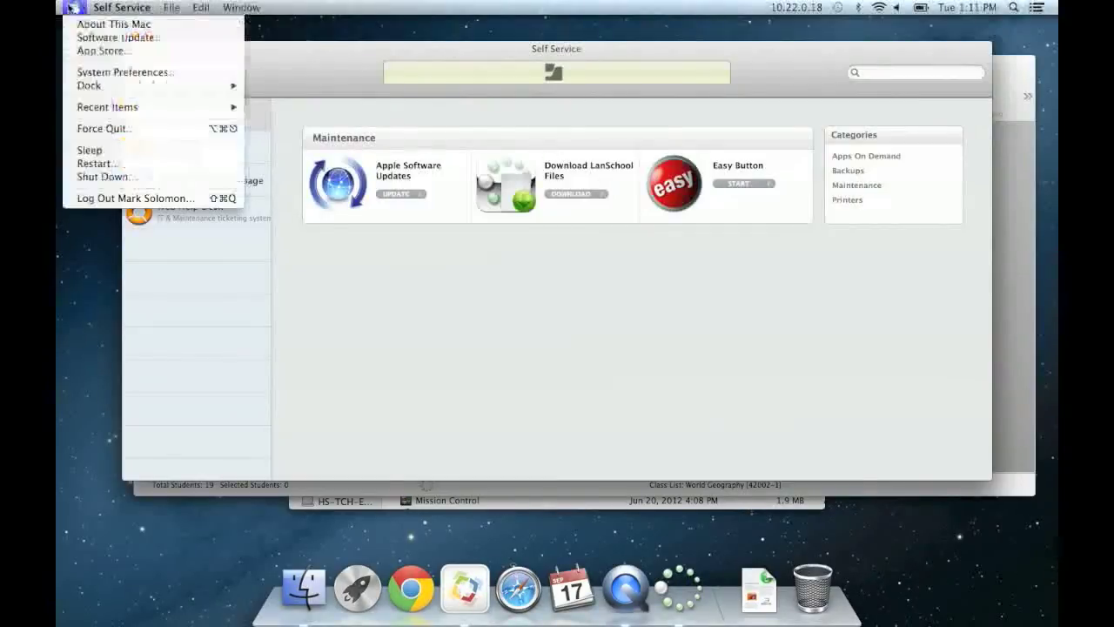
left_click(104, 73)
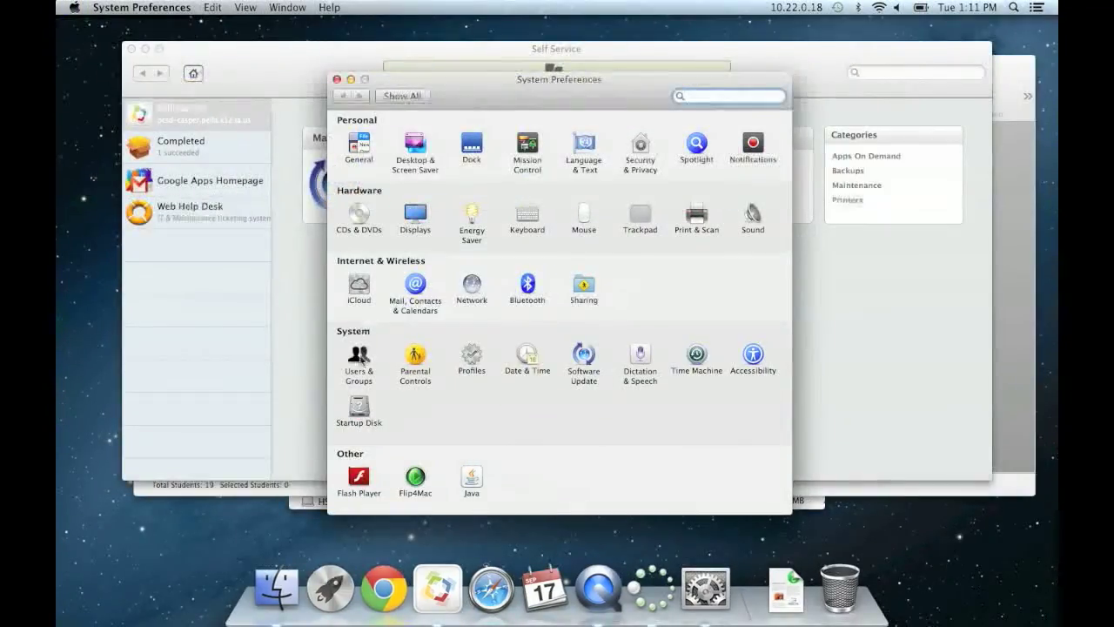
left_click(361, 360)
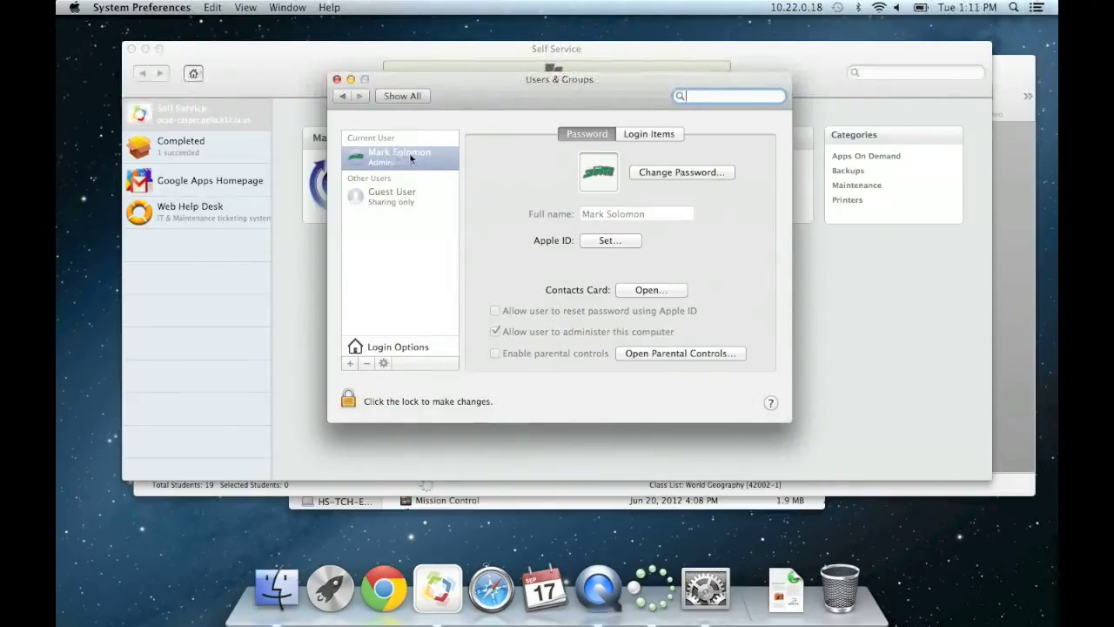
left_click(636, 137)
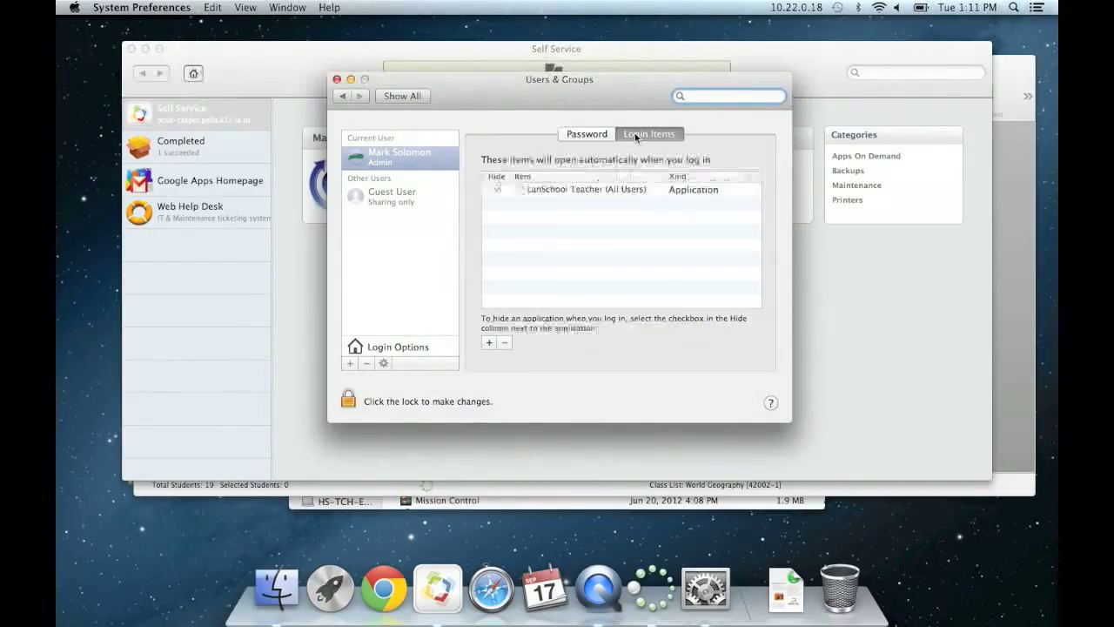
Unlock with the admin password, remove LanSchool Teacher from login items, and quit System Preferences.
left_click(592, 190)
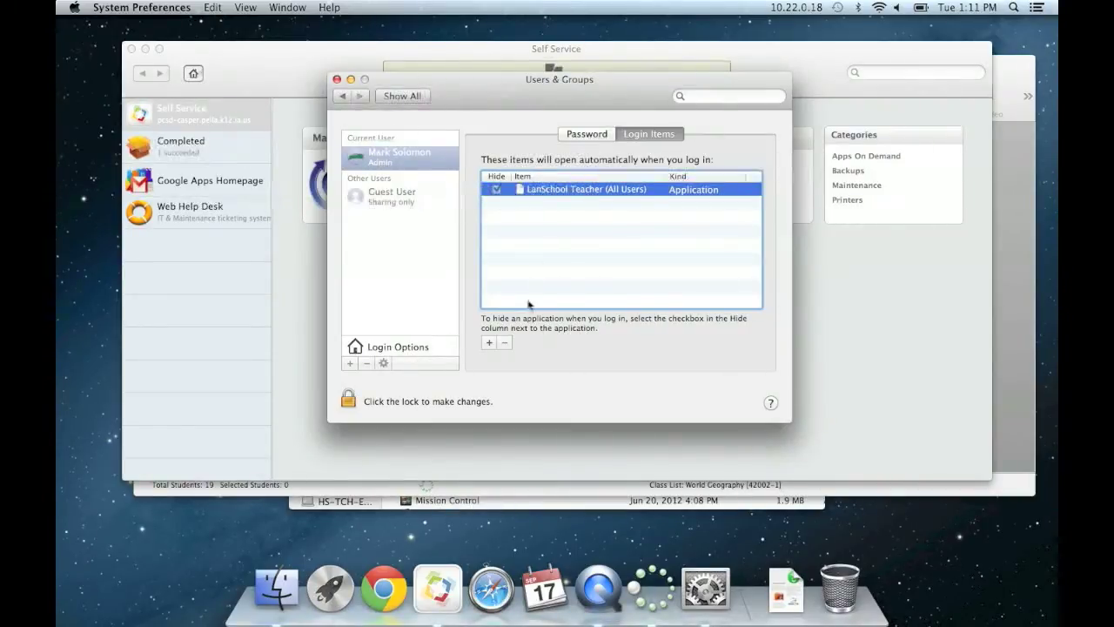
left_click(348, 400)
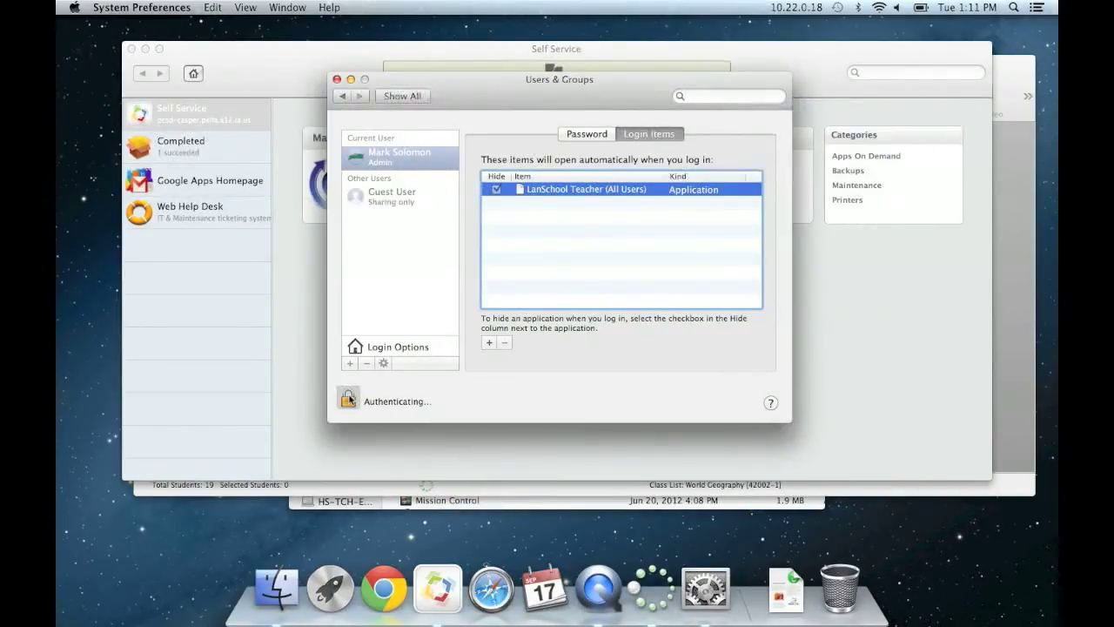
type("••••••")
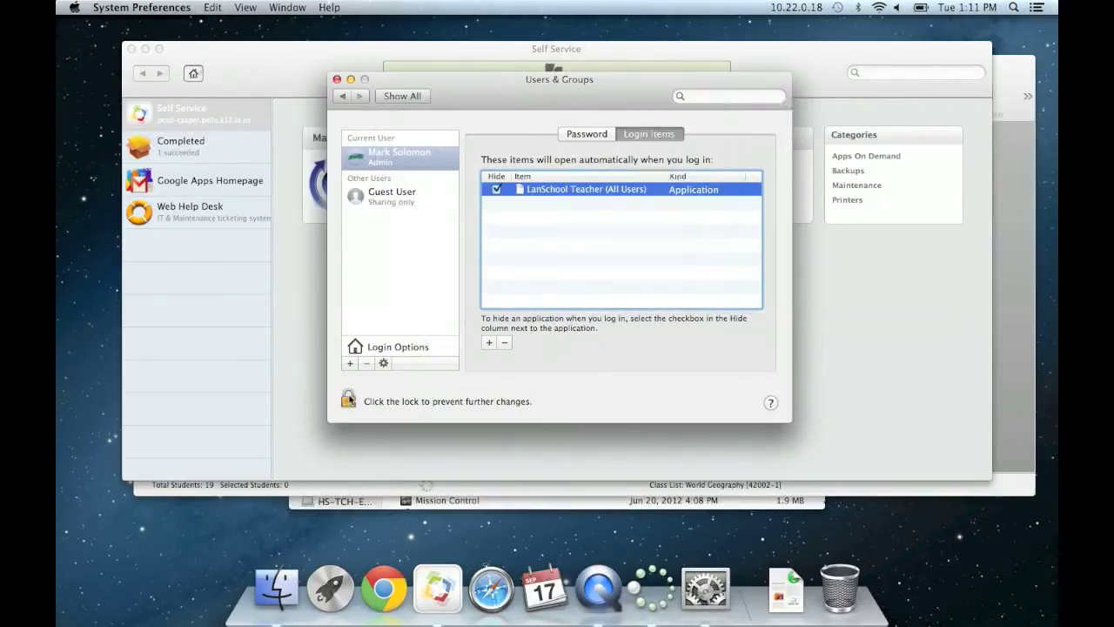
left_click(505, 342)
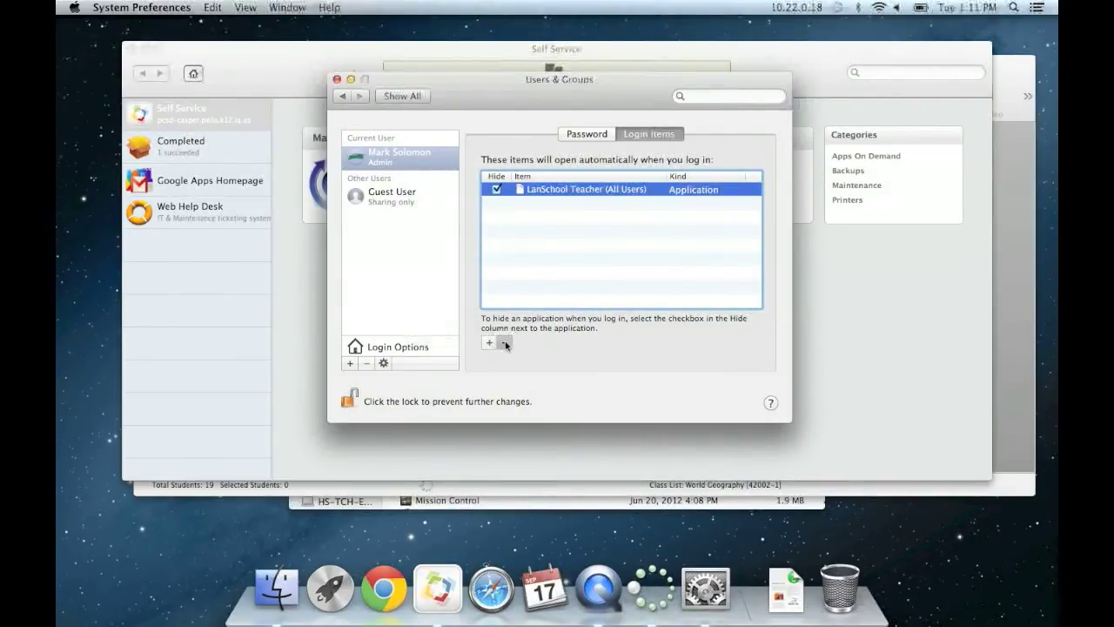
key("Return")
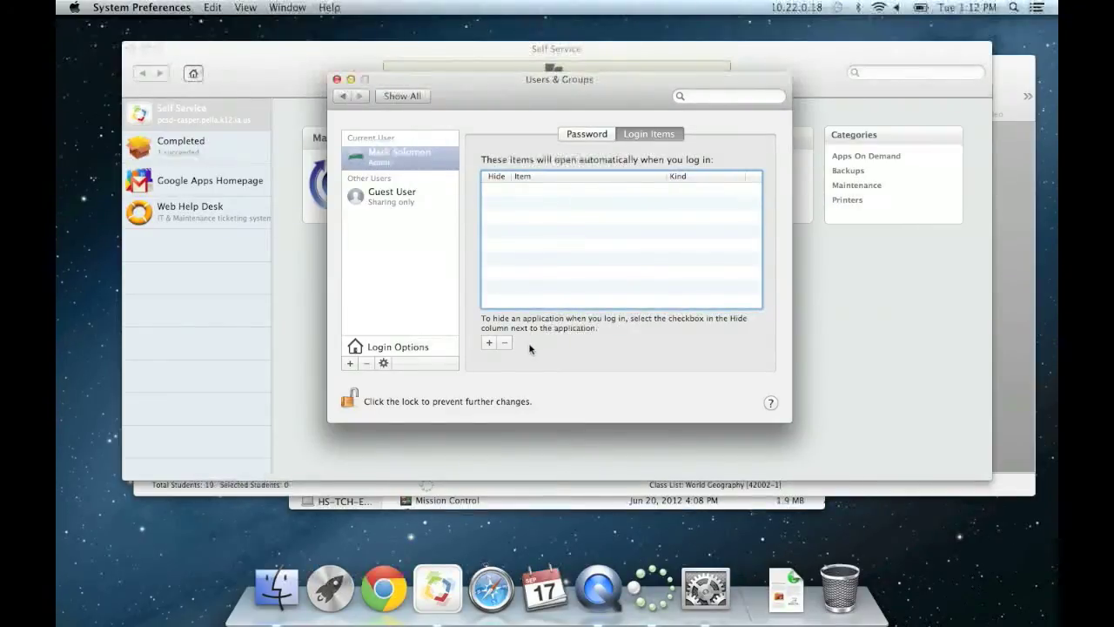
left_click(160, 10)
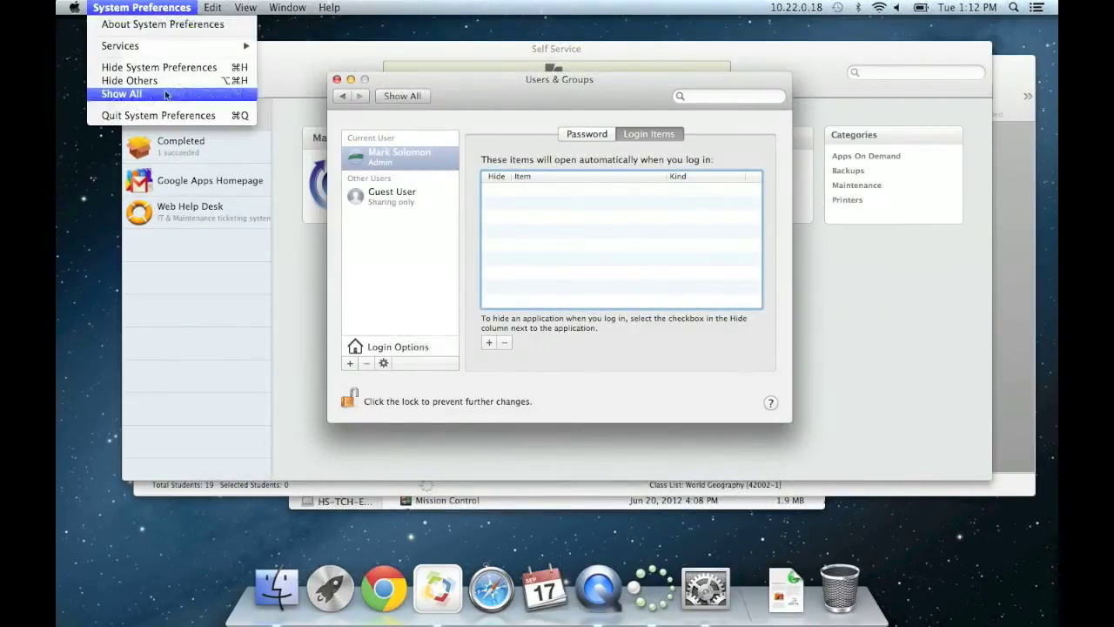
left_click(165, 114)
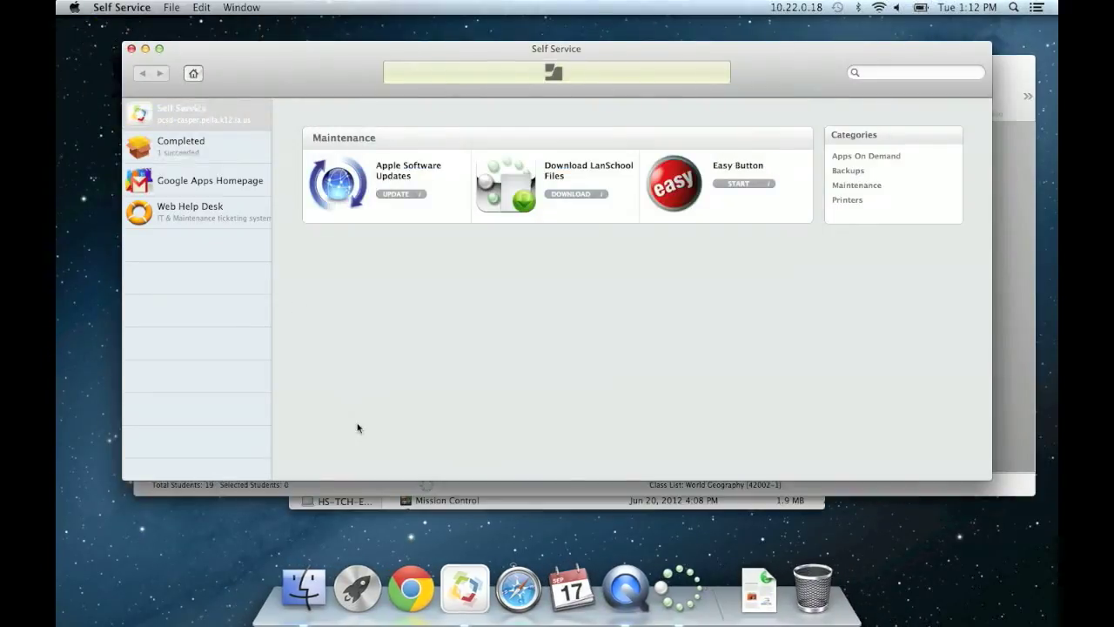
left_click(423, 589)
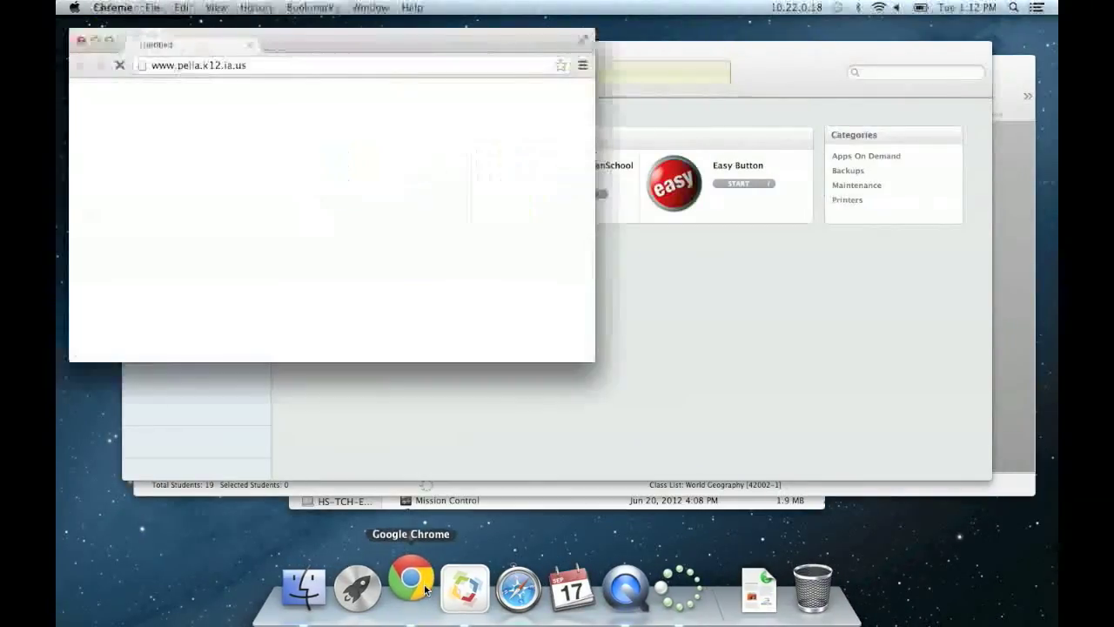
left_click_drag(593, 362, 1027, 543)
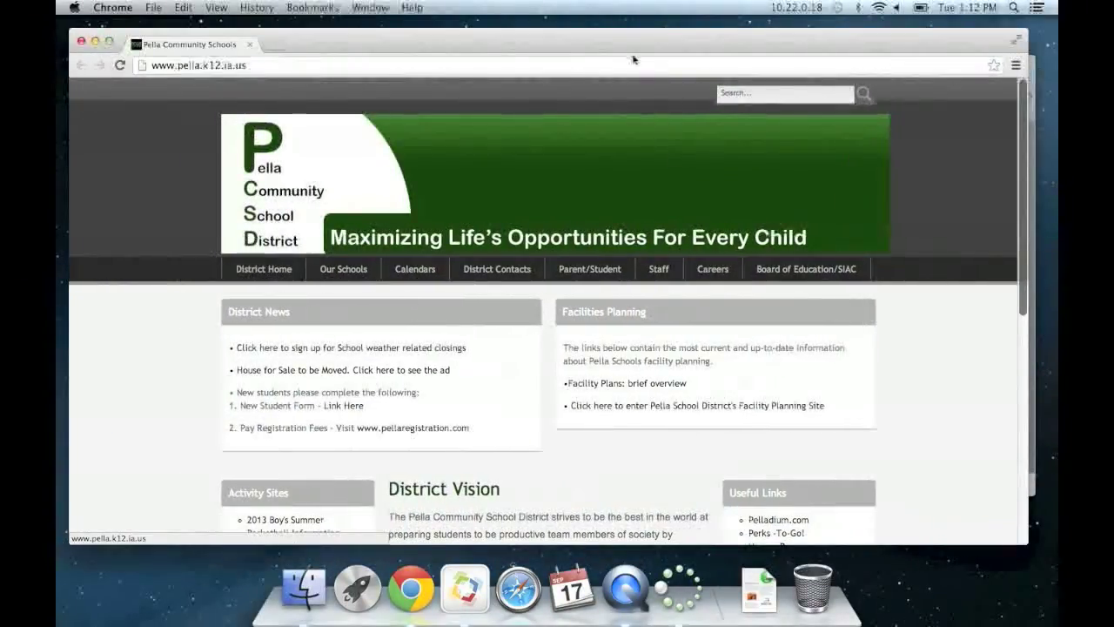
key("super+l")
type("www.l")
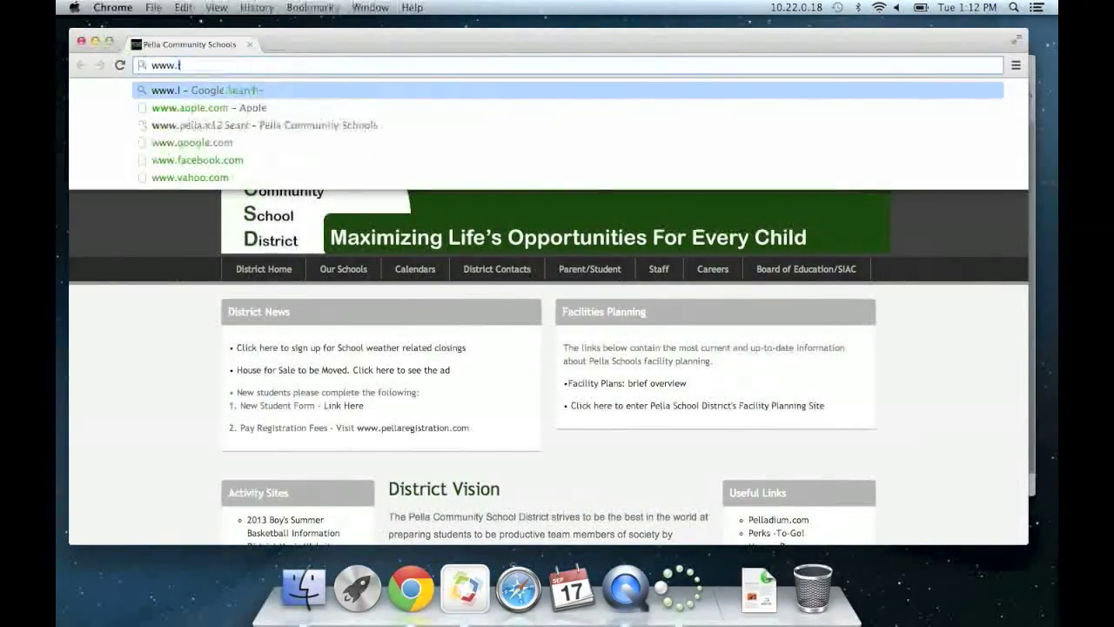
type("anschool.com/")
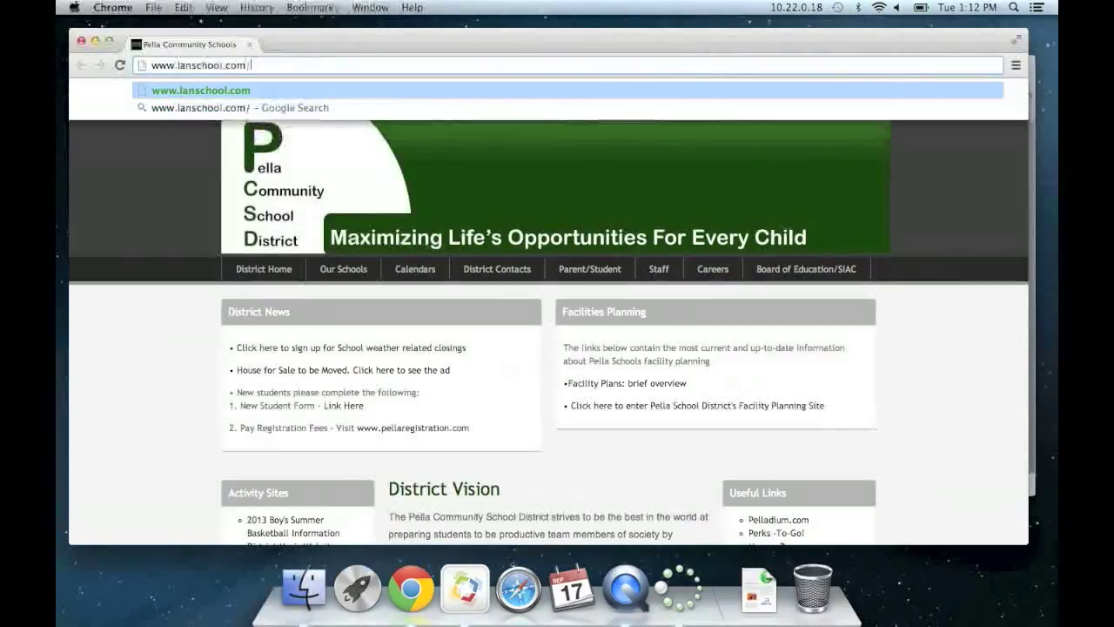
type("support/t")
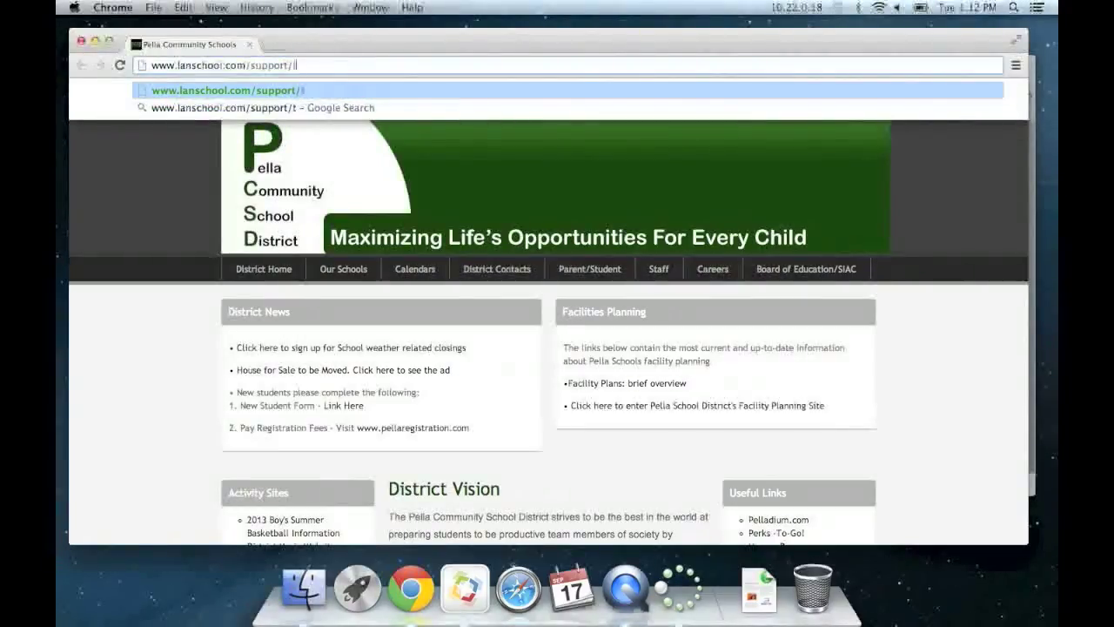
type("utorials")
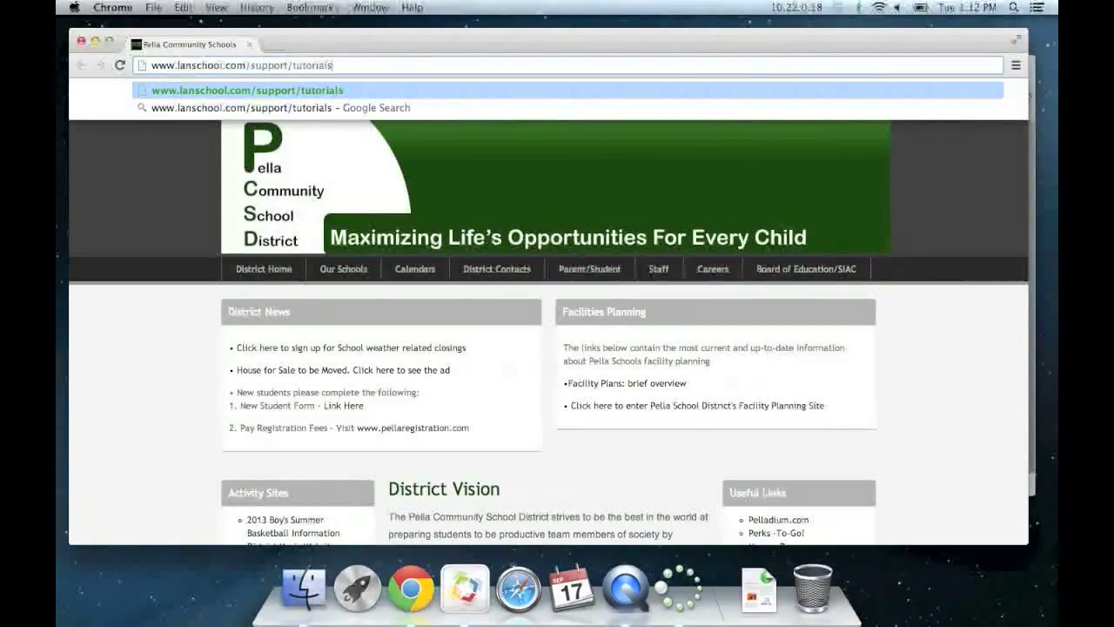
key("Return")
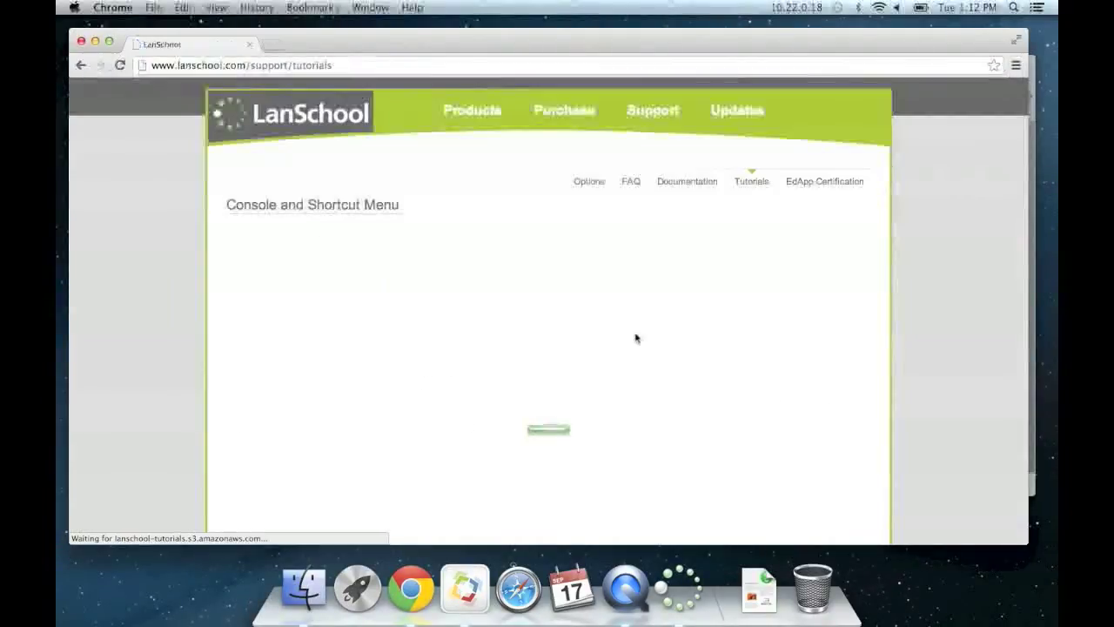
scroll(635, 336, "down", 10)
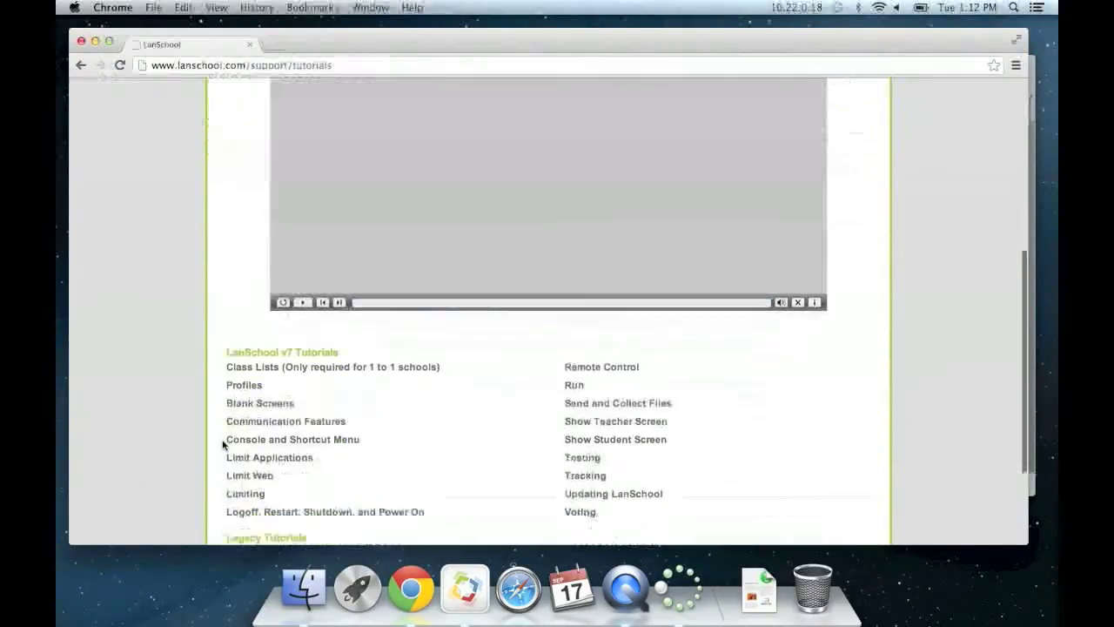